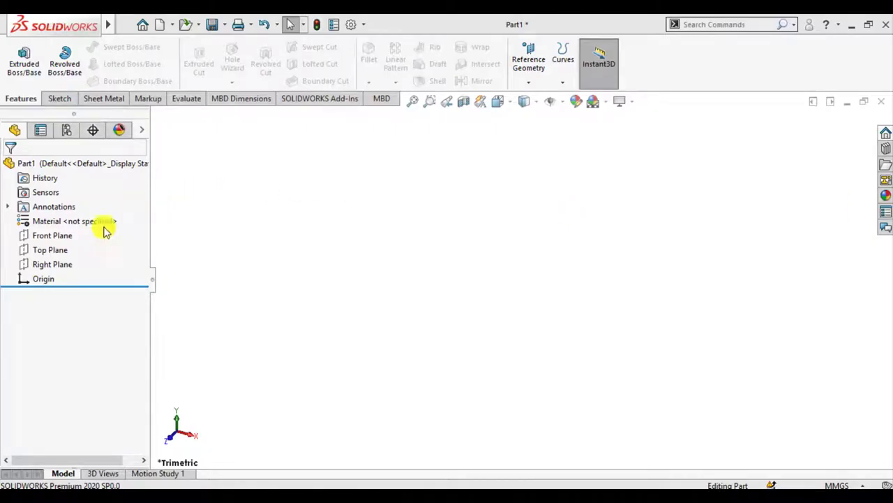
# - Draw a corner rectangle on the Front Plane from the origin up and to the right
pyautogui.click(40, 235)
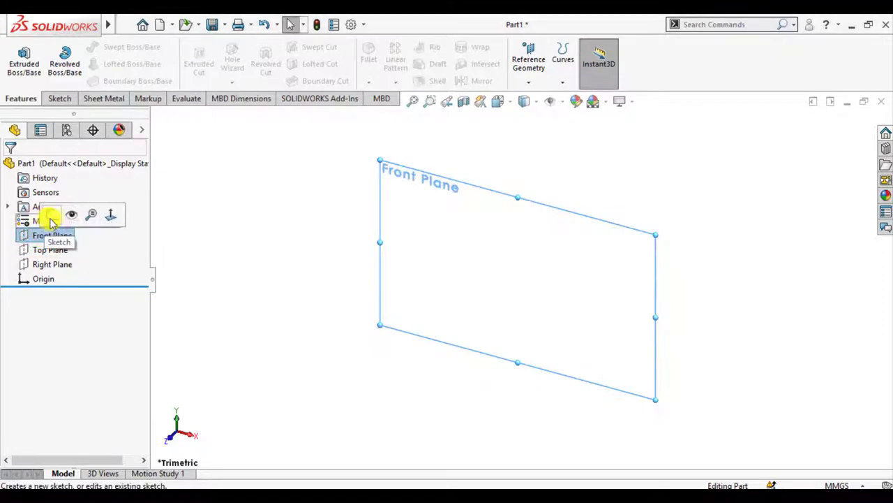
pyautogui.click(51, 218)
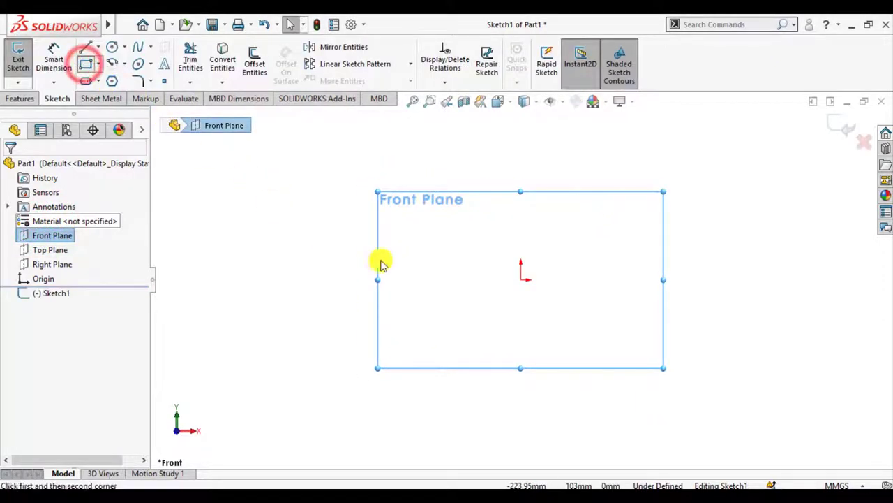
pyautogui.click(522, 280)
pyautogui.click(804, 154)
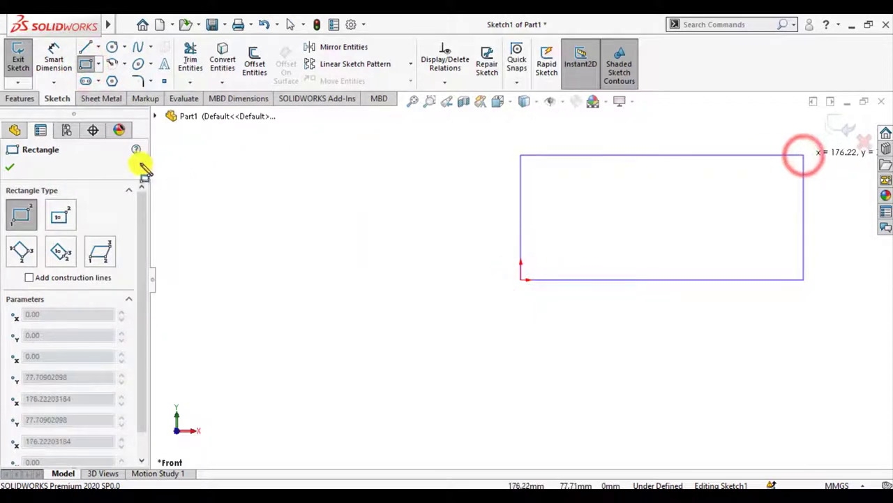
pyautogui.click(10, 167)
# - Dimension the rectangle 100 mm on the bottom edge and 50 mm on the left edge, then exit Sketch1
pyautogui.click(8, 167)
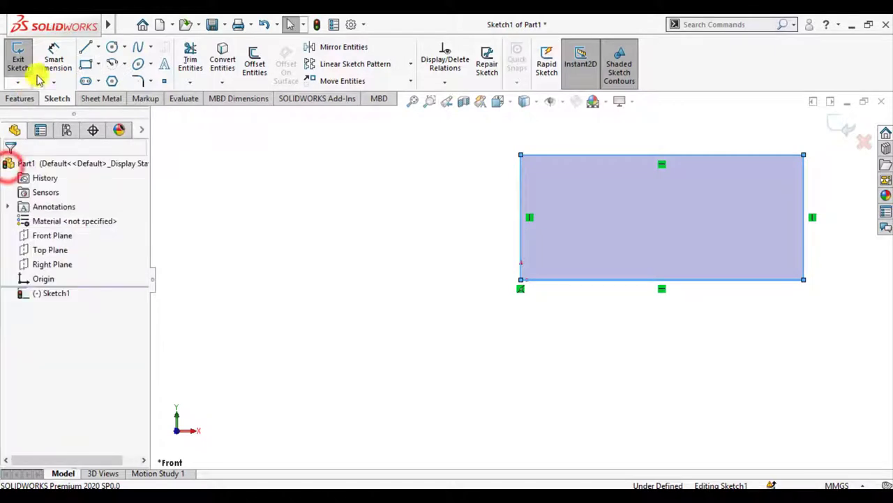
pyautogui.click(53, 49)
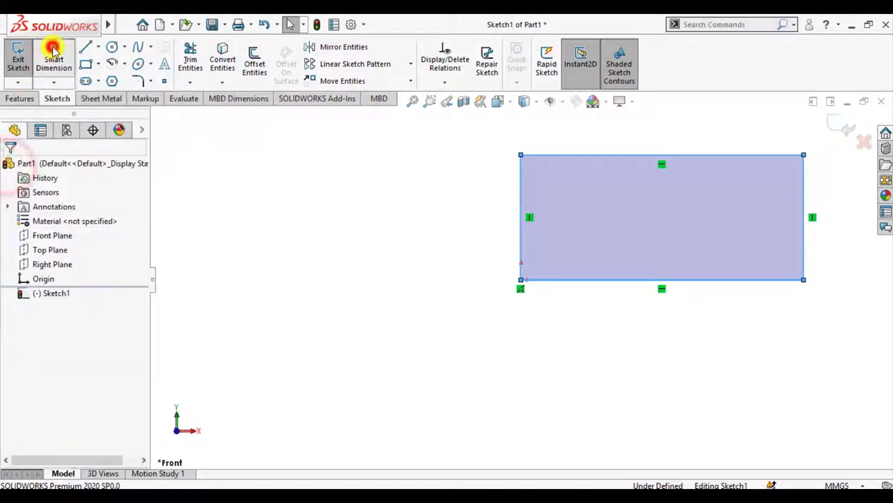
pyautogui.click(578, 279)
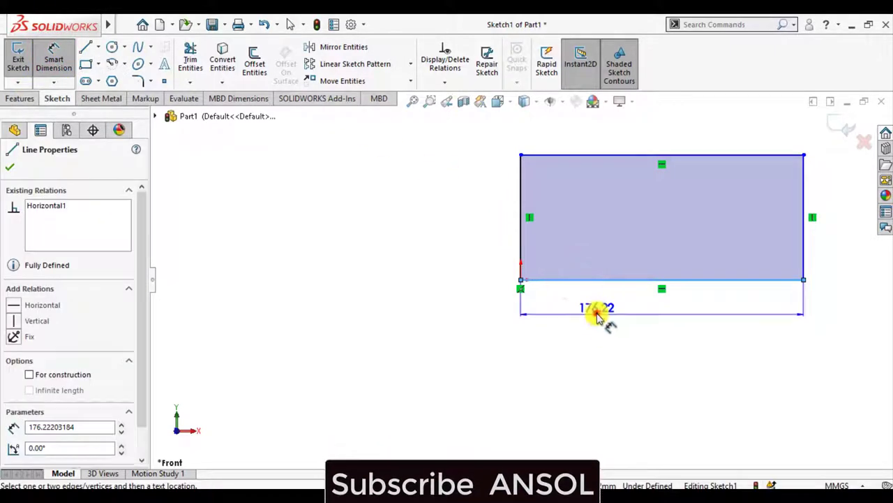
pyautogui.click(595, 315)
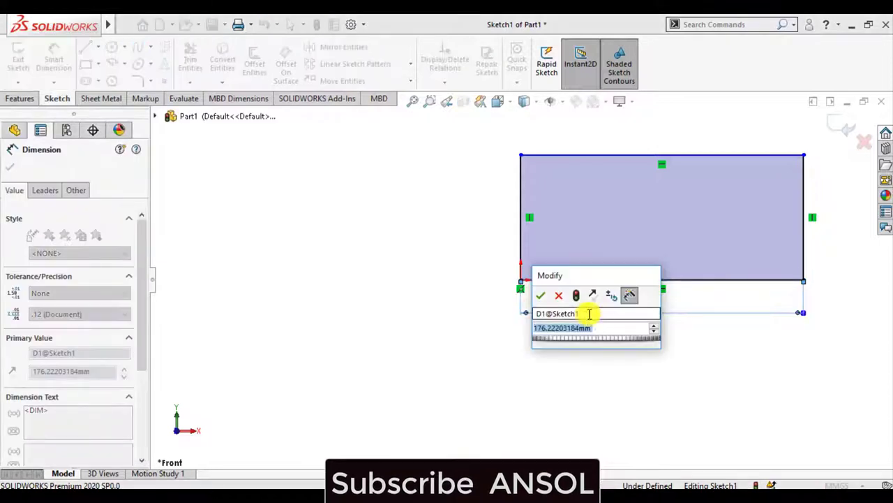
pyautogui.write('100')
pyautogui.press('Return')
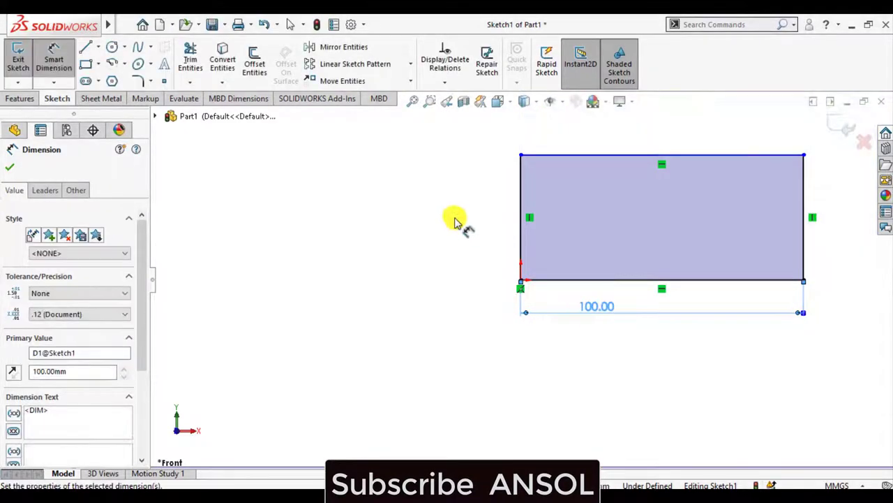
pyautogui.click(519, 230)
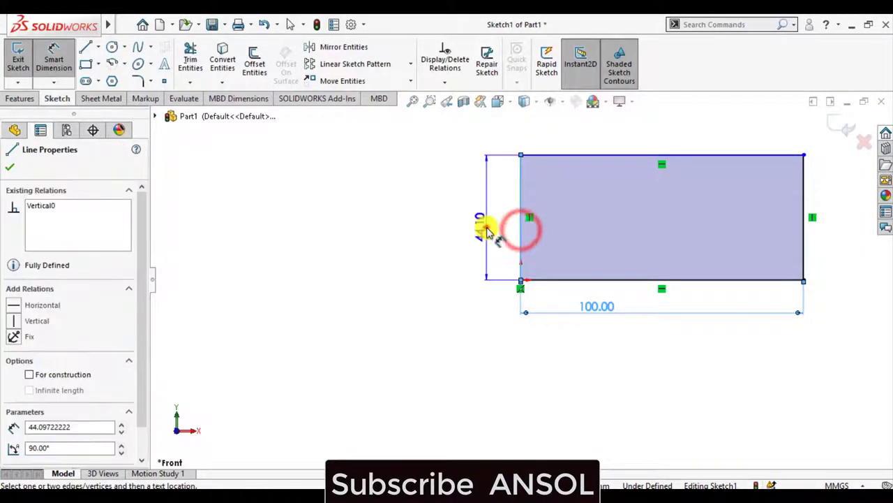
pyautogui.click(484, 227)
pyautogui.write('50')
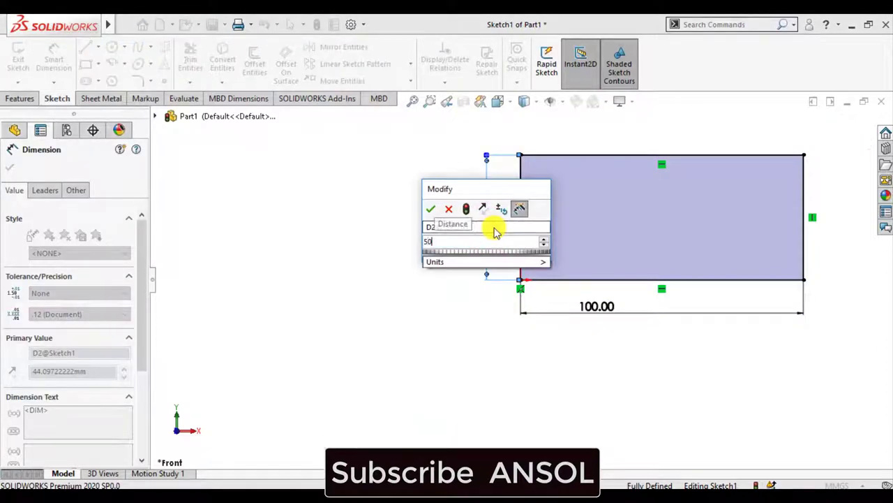
pyautogui.press('Return')
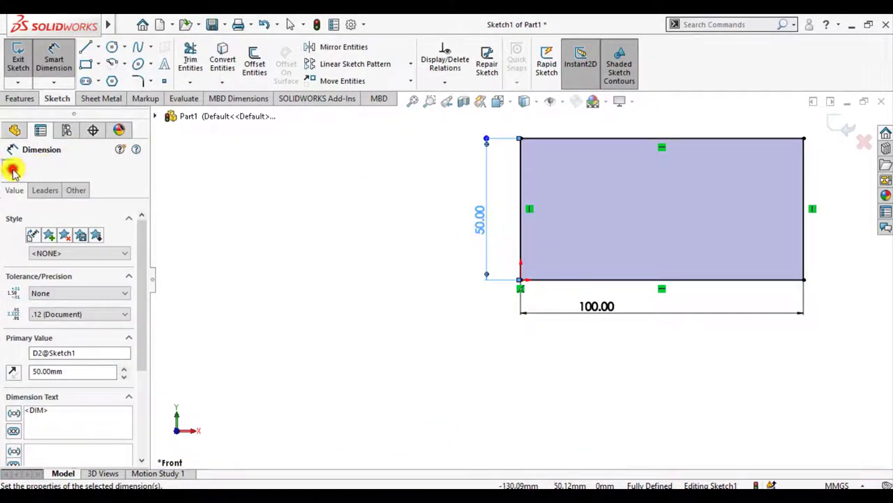
pyautogui.click(13, 171)
pyautogui.click(836, 122)
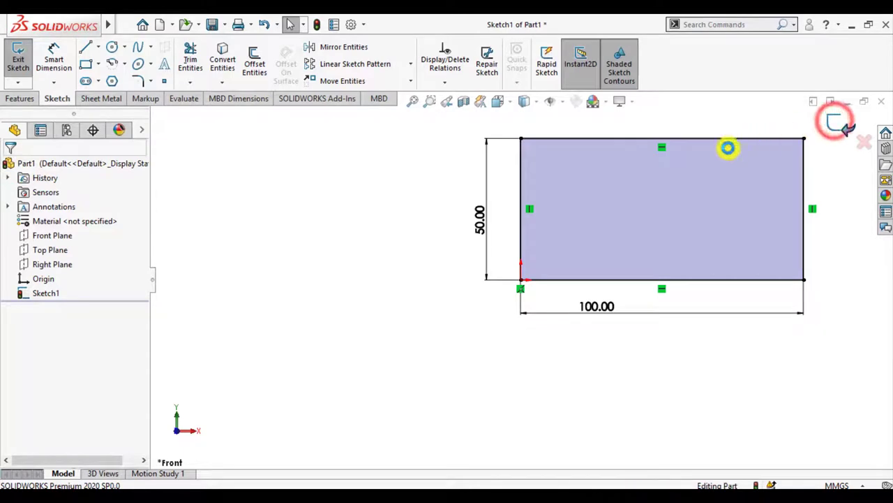
# - Extrude Sketch1 Blind 30 mm into a 100 × 50 × 30 mm block
pyautogui.scroll(2, 516, 276)
pyautogui.scroll(-2, 661, 200)
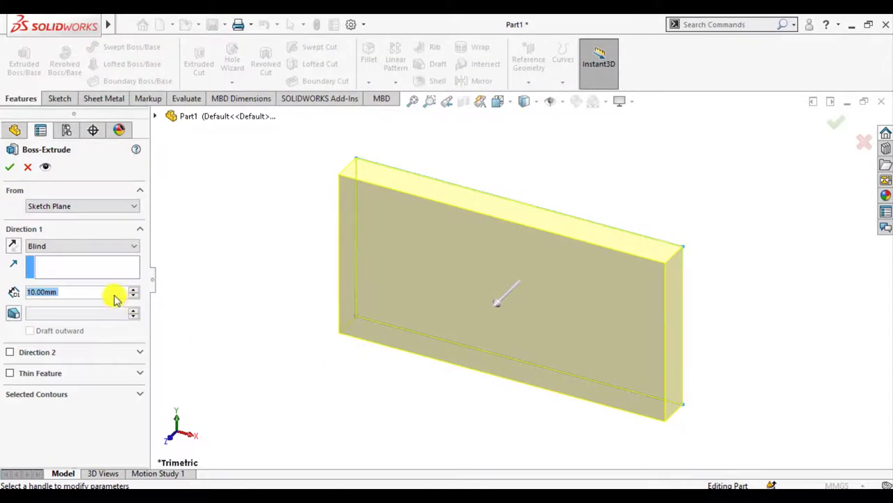
pyautogui.write('30')
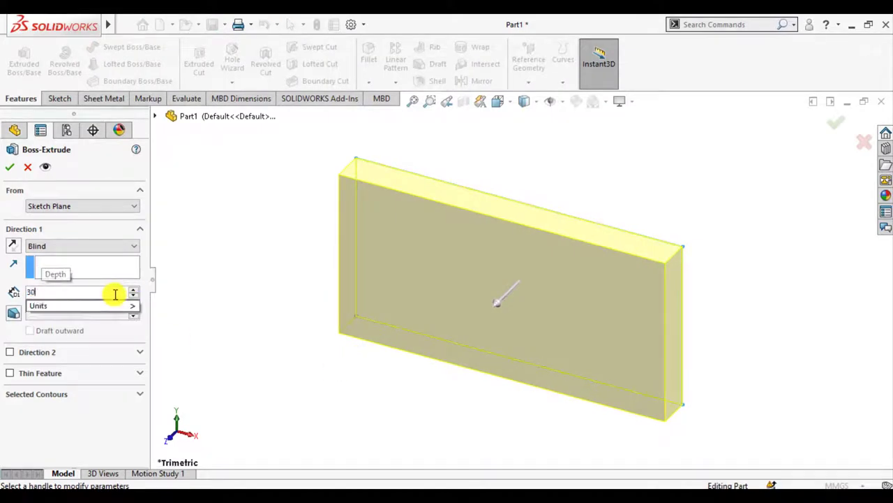
pyautogui.press('Return')
pyautogui.click(12, 169)
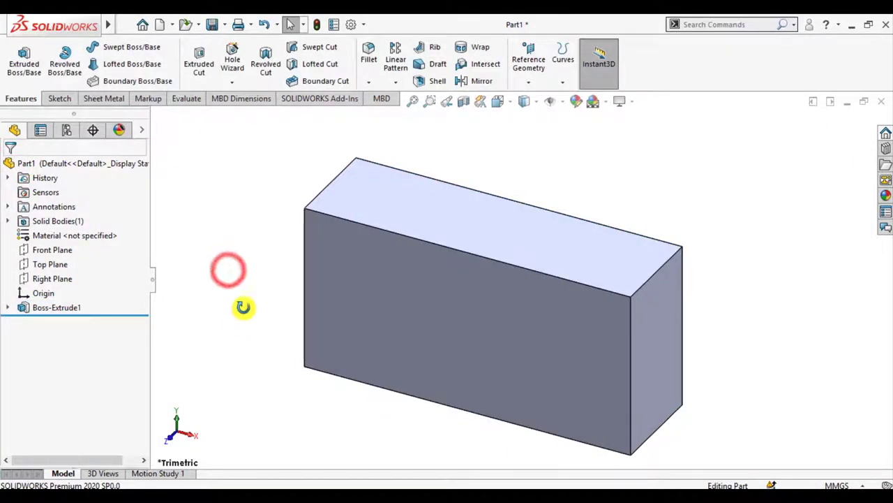
pyautogui.moveTo(243, 307); pyautogui.dragTo(340, 134, button='middle')
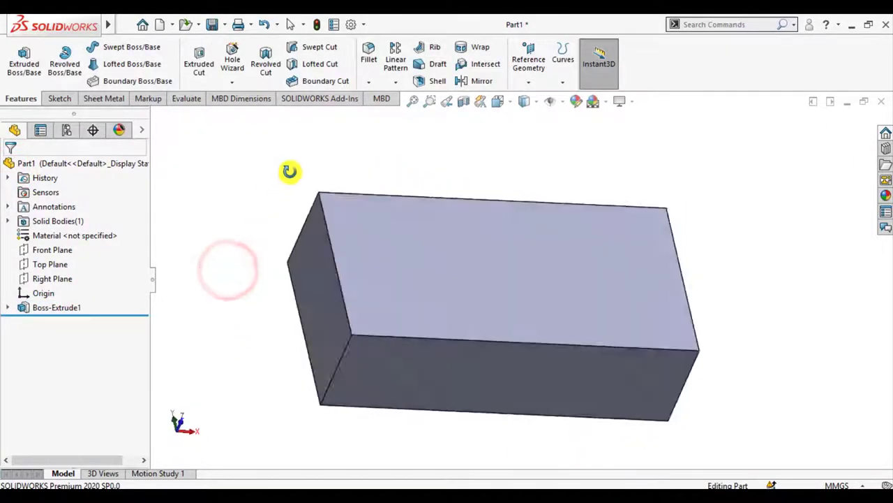
# - Shell the block with 5 mm walls, open top face, and 10 mm bottom, then roll back above Shell1
pyautogui.click(422, 81)
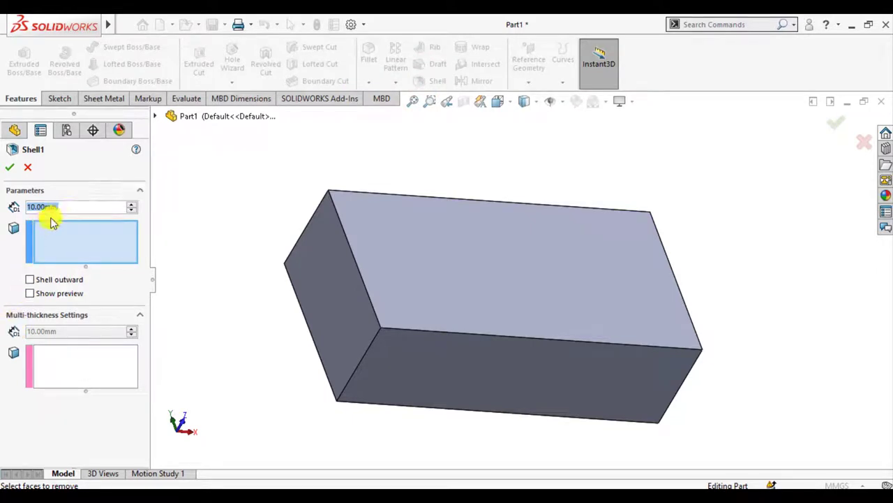
pyautogui.write('5')
pyautogui.press('Return')
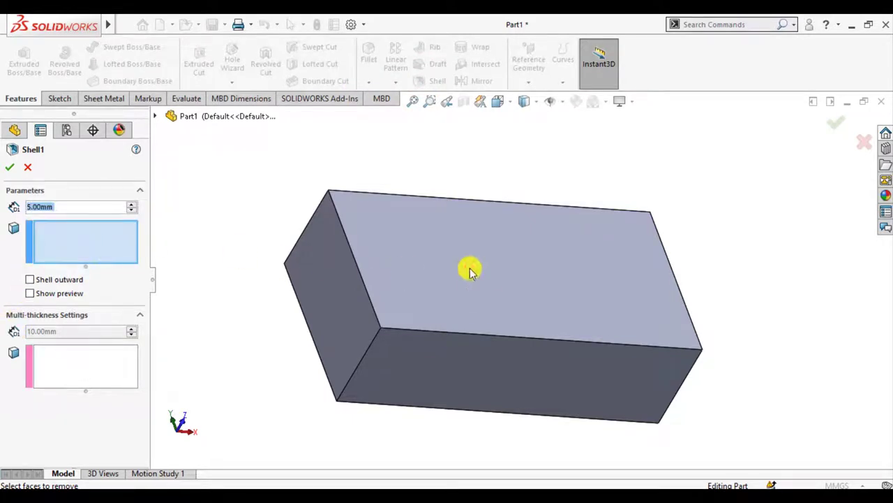
pyautogui.click(471, 272)
pyautogui.click(55, 363)
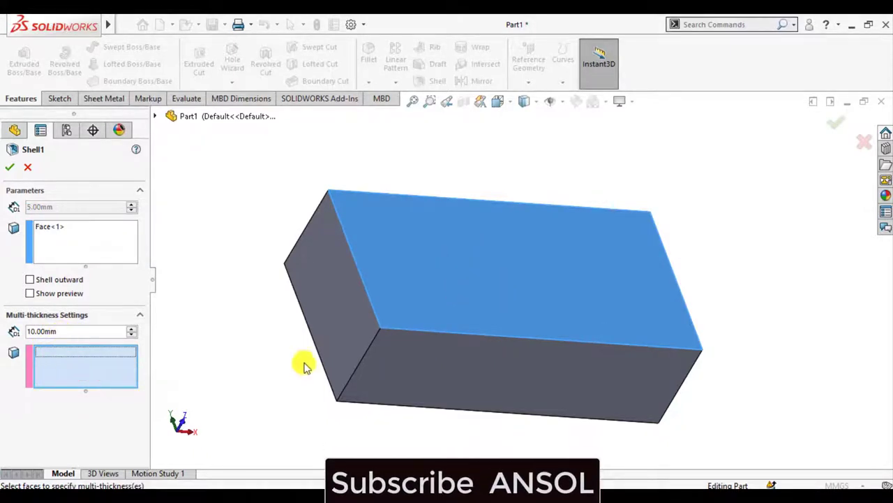
pyautogui.moveTo(303, 363); pyautogui.dragTo(335, 291, button='middle')
pyautogui.click(401, 311)
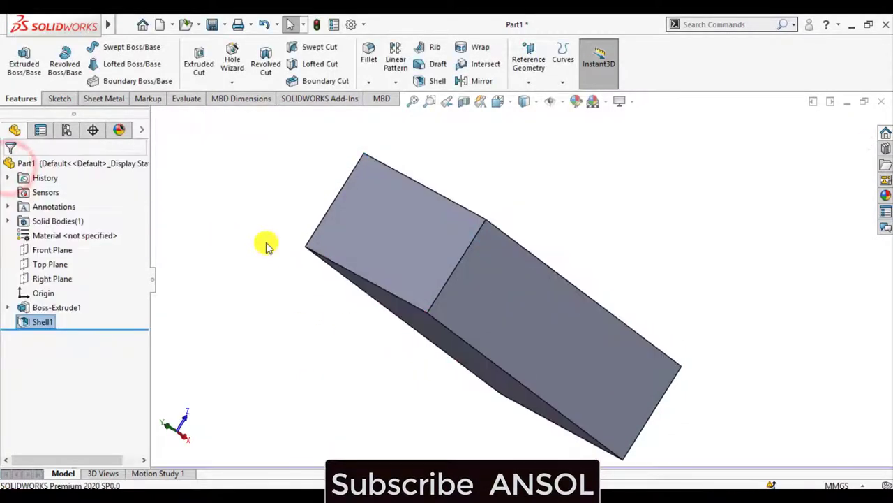
pyautogui.moveTo(269, 246)
pyautogui.mouseDown(button='middle')
pyautogui.moveTo(205, 309)
pyautogui.moveTo(110, 332)
pyautogui.mouseUp(button='middle')
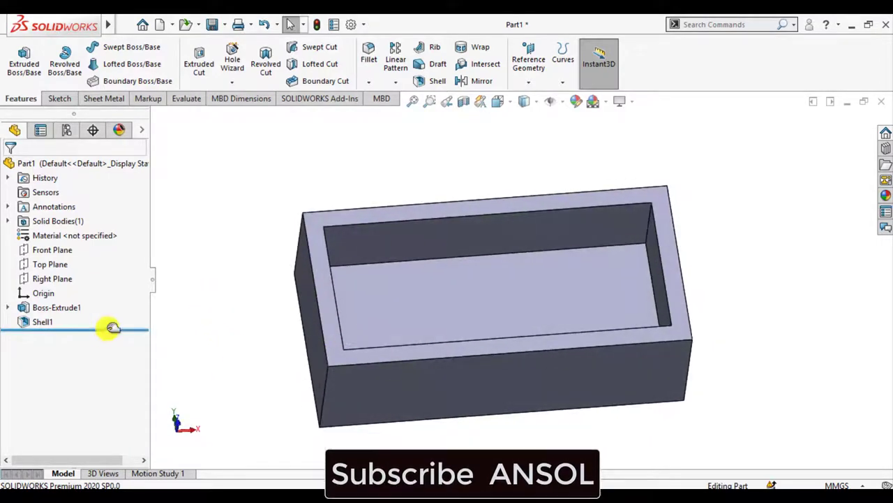
pyautogui.moveTo(109, 331); pyautogui.dragTo(110, 321)
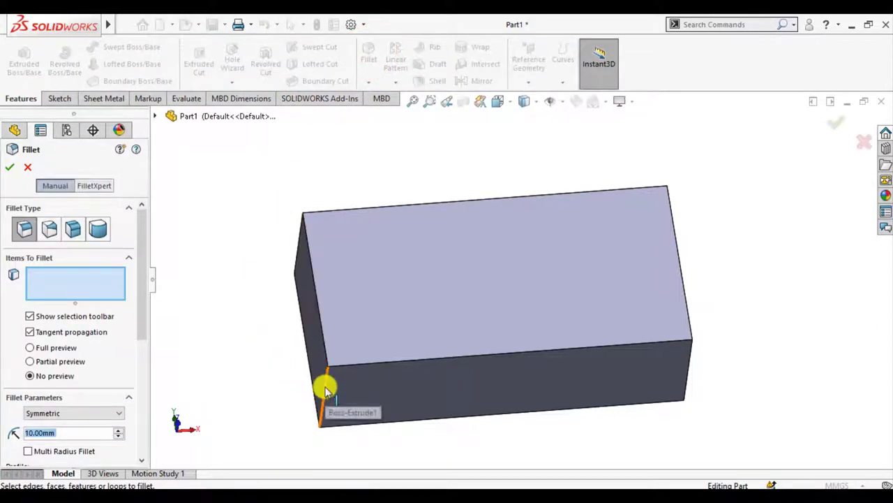
# - Select the block's vertical corner edges for the 10 mm fillet
pyautogui.click(298, 248)
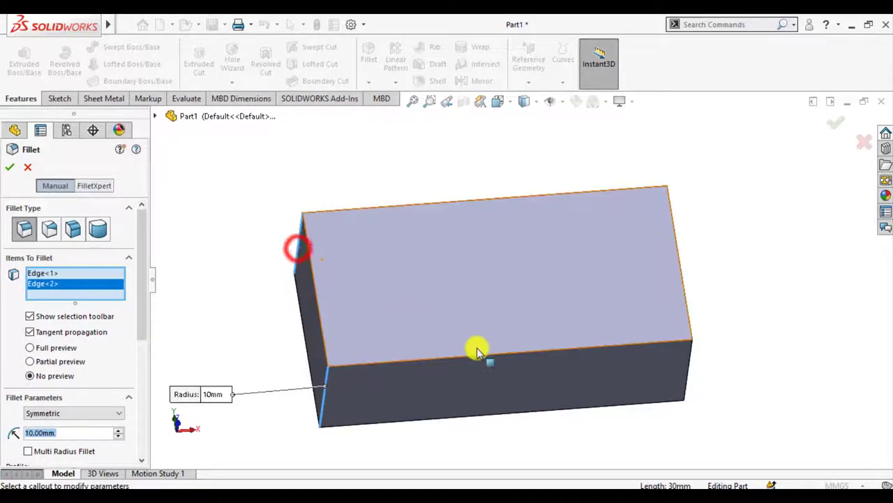
pyautogui.click(689, 369)
pyautogui.moveTo(690, 367)
pyautogui.mouseDown(button='middle')
pyautogui.moveTo(712, 236)
pyautogui.moveTo(669, 290)
pyautogui.mouseUp(button='middle')
pyautogui.click(669, 289)
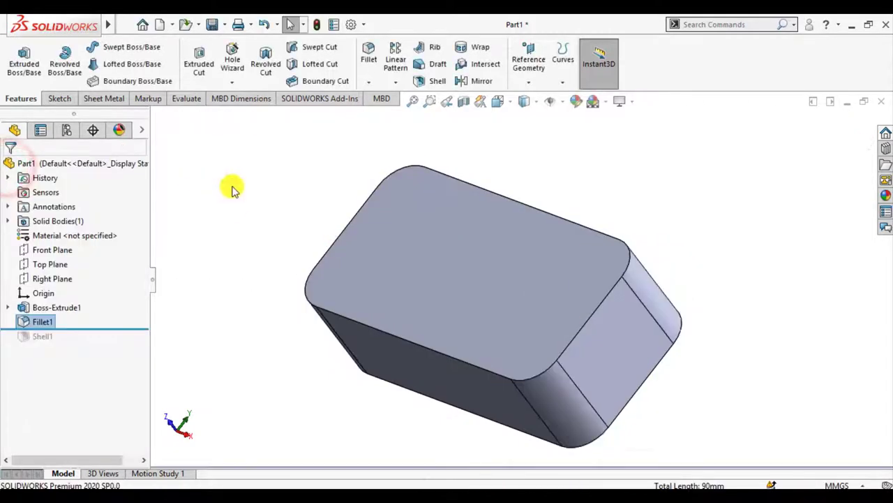
pyautogui.moveTo(233, 204)
pyautogui.mouseDown(button='middle')
pyautogui.moveTo(289, 210)
pyautogui.moveTo(307, 238)
pyautogui.mouseUp(button='middle')
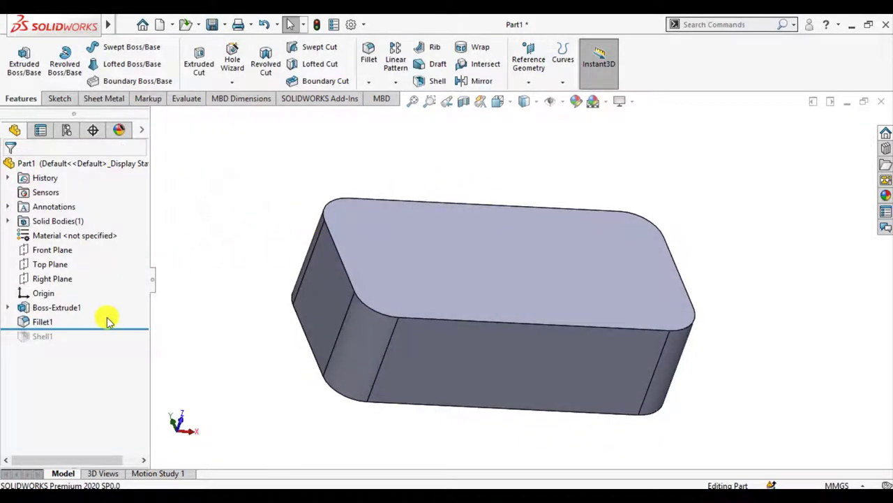
# - Roll forward past Shell1 so the rounded box is rebuilt hollow and open-topped
pyautogui.moveTo(117, 329); pyautogui.dragTo(113, 342)
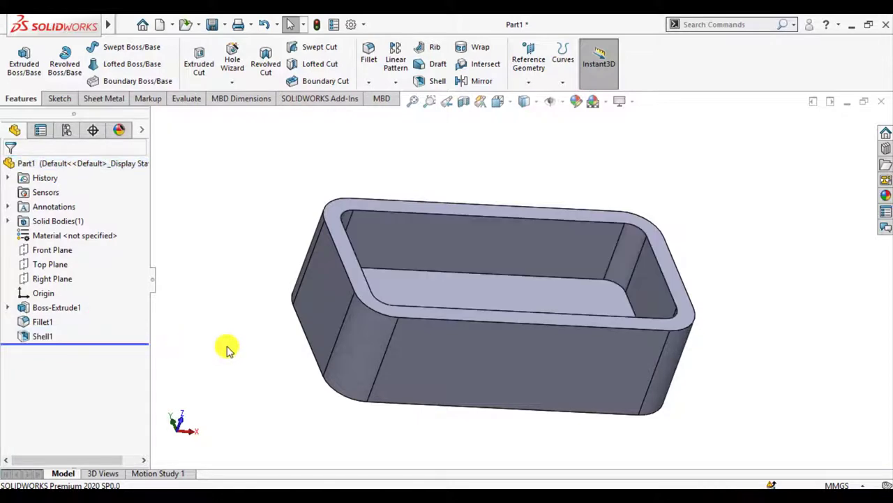
pyautogui.moveTo(230, 349)
pyautogui.mouseDown(button='middle')
pyautogui.moveTo(278, 238)
pyautogui.moveTo(329, 286)
pyautogui.moveTo(213, 358)
pyautogui.moveTo(219, 463)
pyautogui.mouseUp(button='middle')
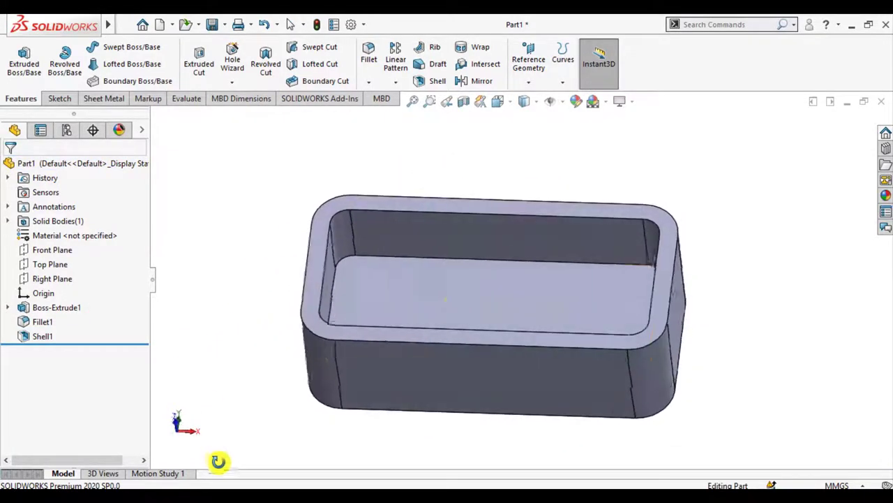
pyautogui.moveTo(482, 250)
pyautogui.mouseDown(button='middle')
pyautogui.moveTo(494, 333)
pyautogui.moveTo(479, 231)
pyautogui.moveTo(492, 252)
pyautogui.mouseUp(button='middle')
# - Show Sketch1's dimensions and left line, then rotate the view toward the box's bottom face
pyautogui.click(7, 307)
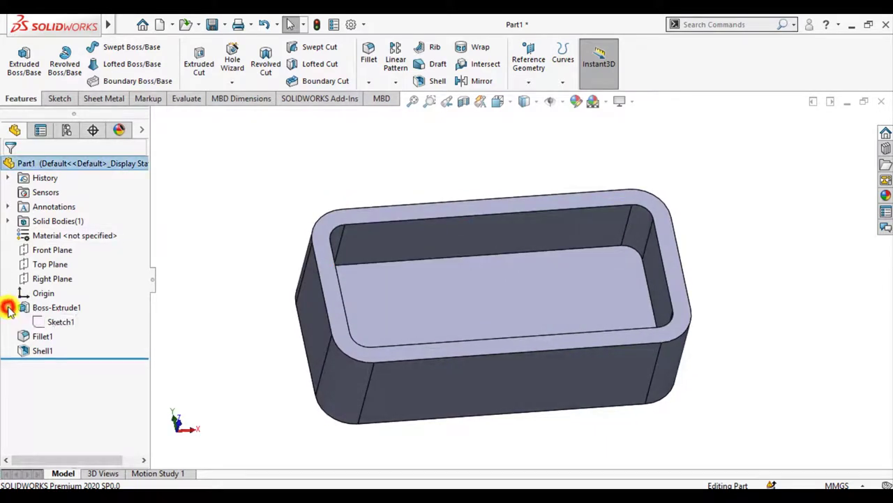
pyautogui.click(50, 322)
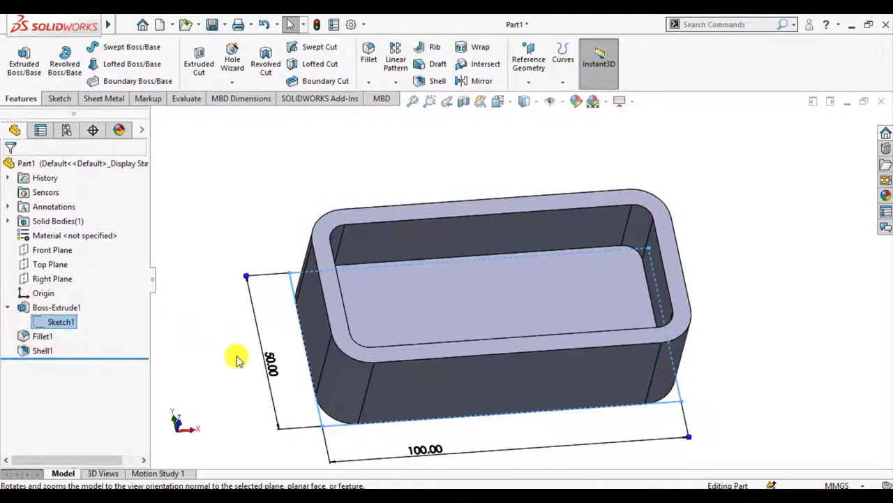
pyautogui.click(271, 369)
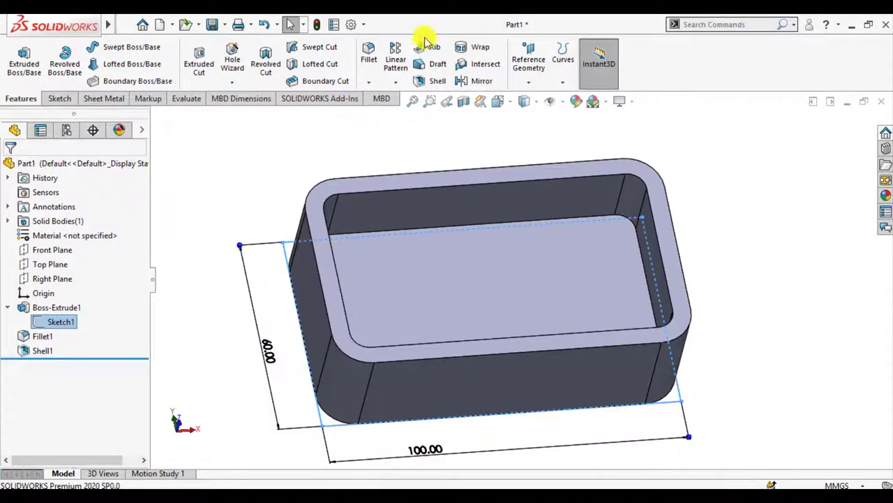
pyautogui.click(316, 26)
pyautogui.moveTo(249, 189)
pyautogui.mouseDown()
pyautogui.moveTo(303, 359)
pyautogui.moveTo(223, 259)
pyautogui.moveTo(216, 185)
pyautogui.moveTo(203, 159)
pyautogui.mouseUp()
pyautogui.press('Escape')
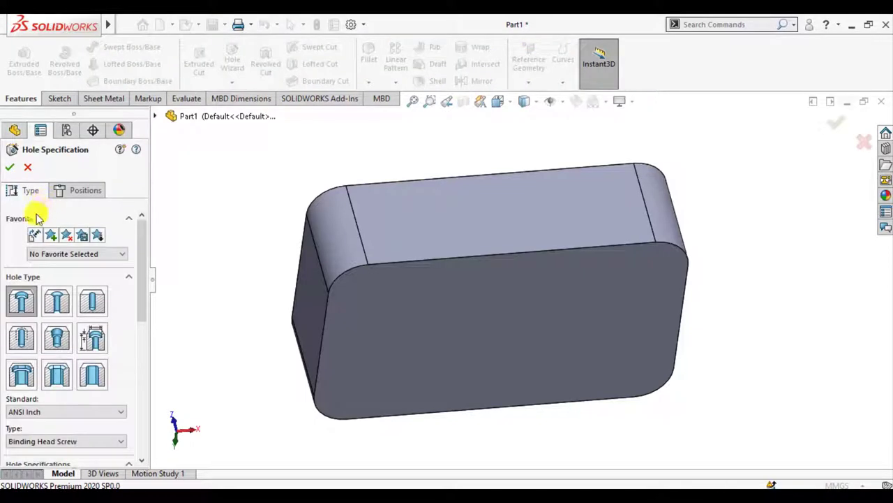
# - Specify a counterbore hole: ANSI Metric, M5, Through All
pyautogui.click(22, 305)
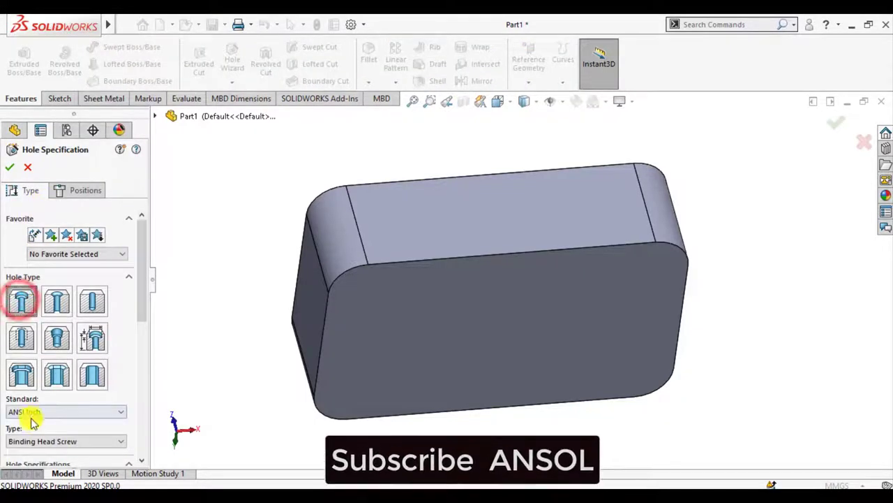
pyautogui.click(30, 413)
pyautogui.click(28, 309)
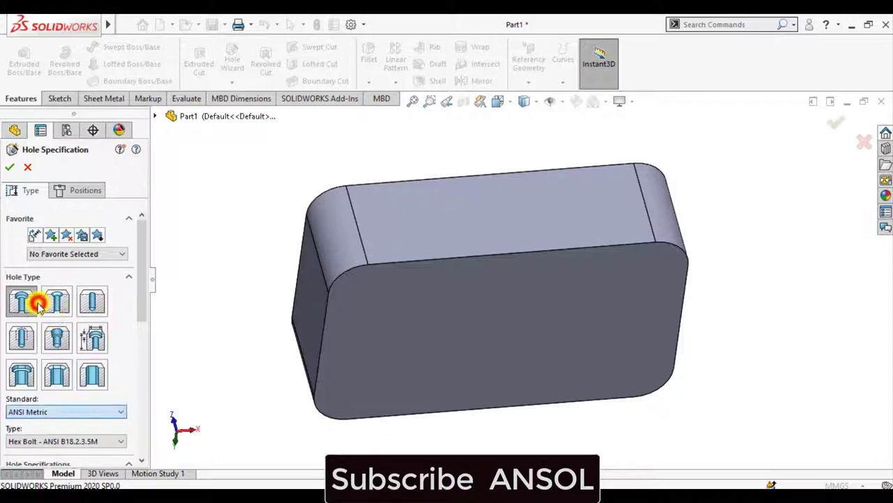
pyautogui.moveTo(141, 311); pyautogui.dragTo(142, 342)
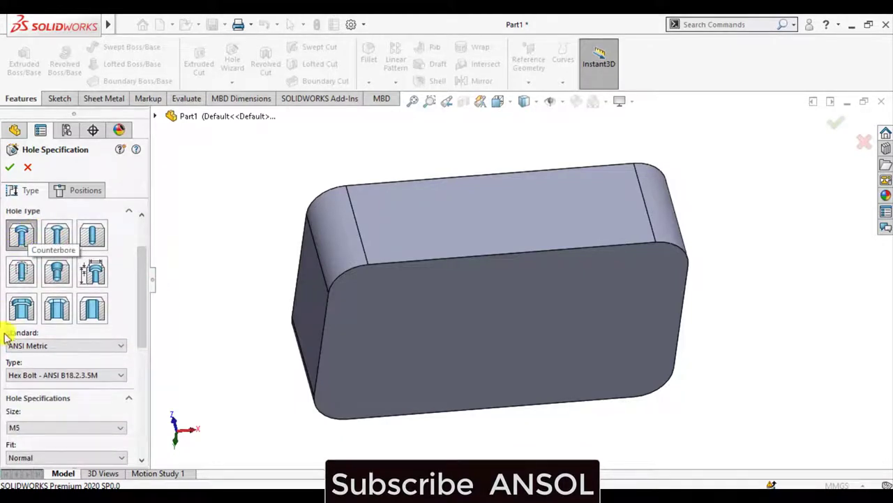
pyautogui.moveTo(139, 332); pyautogui.dragTo(143, 389)
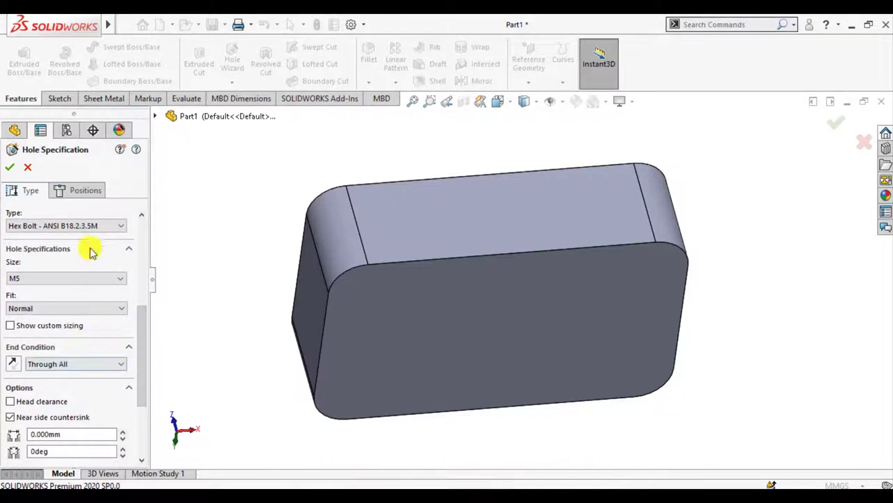
pyautogui.click(75, 191)
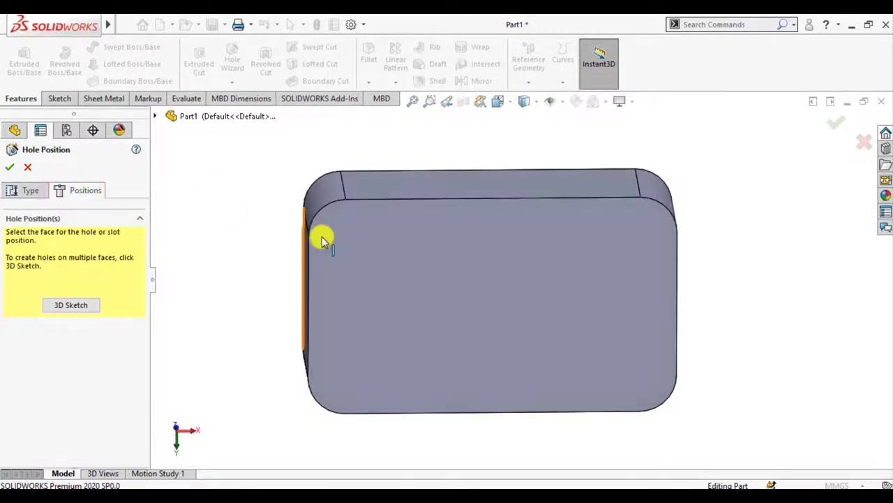
# - Place the hole centre on the bottom face, 12 mm from the left edge
pyautogui.click(351, 236)
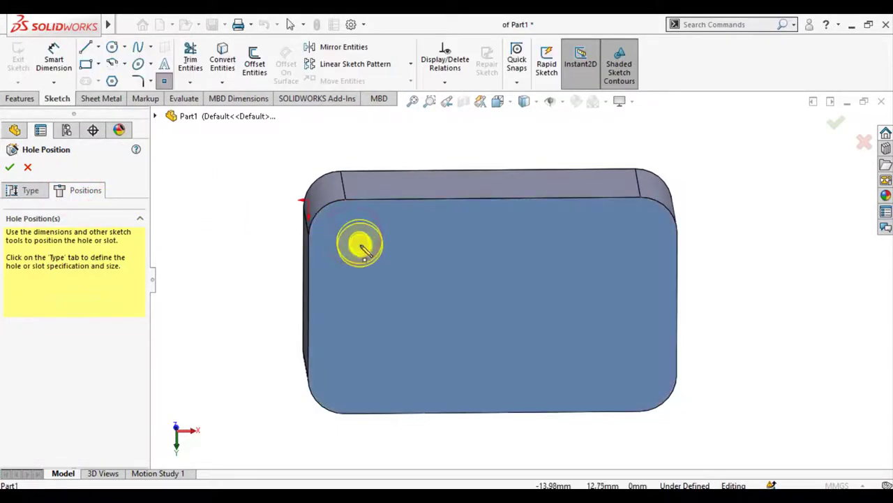
pyautogui.click(360, 245)
pyautogui.click(54, 56)
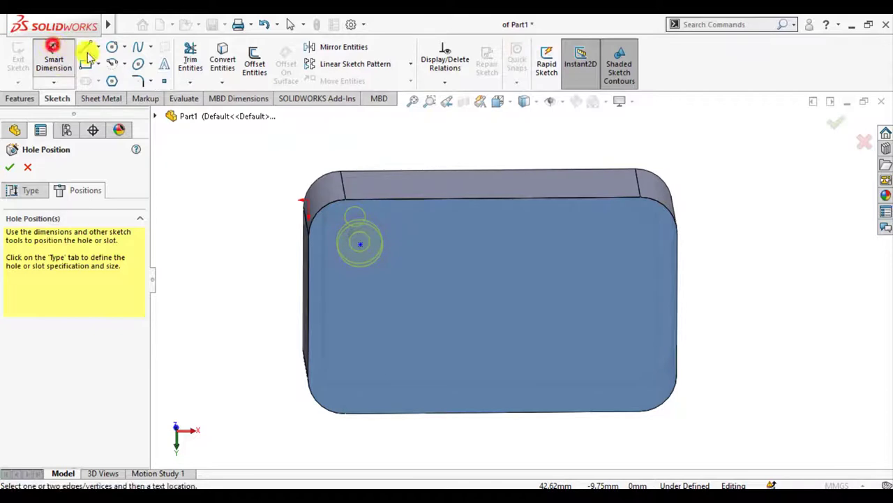
pyautogui.click(360, 246)
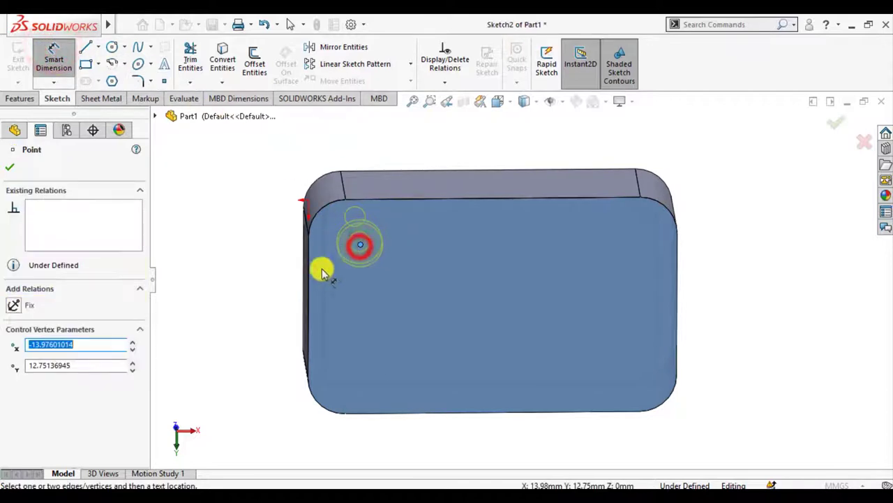
pyautogui.click(310, 279)
pyautogui.click(264, 279)
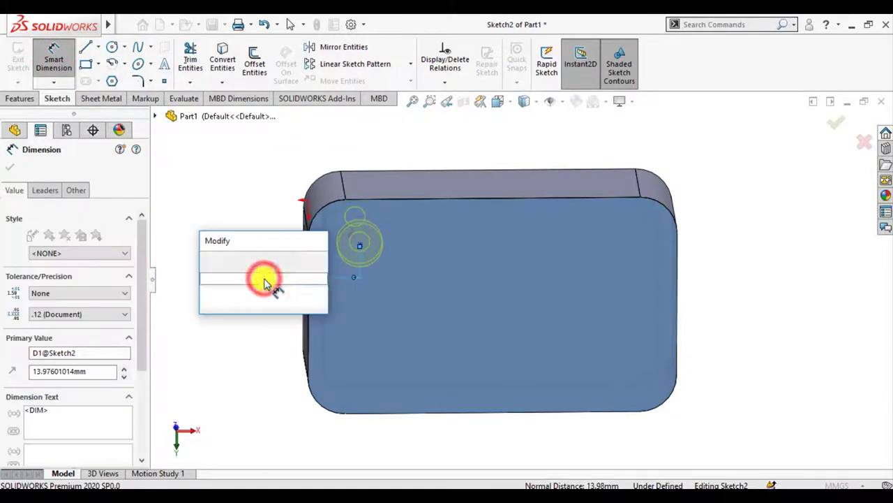
pyautogui.write('12')
pyautogui.press('Return')
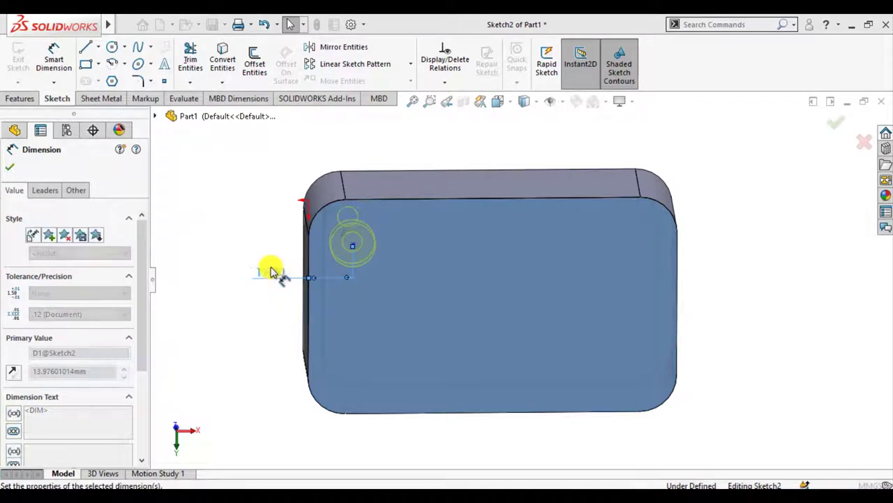
# - Set the hole 12.5 mm from the top edge, change the left distance to 12.5 mm, and finish
pyautogui.moveTo(255, 291)
pyautogui.mouseDown(button='middle')
pyautogui.moveTo(253, 264)
pyautogui.moveTo(247, 279)
pyautogui.mouseUp(button='middle')
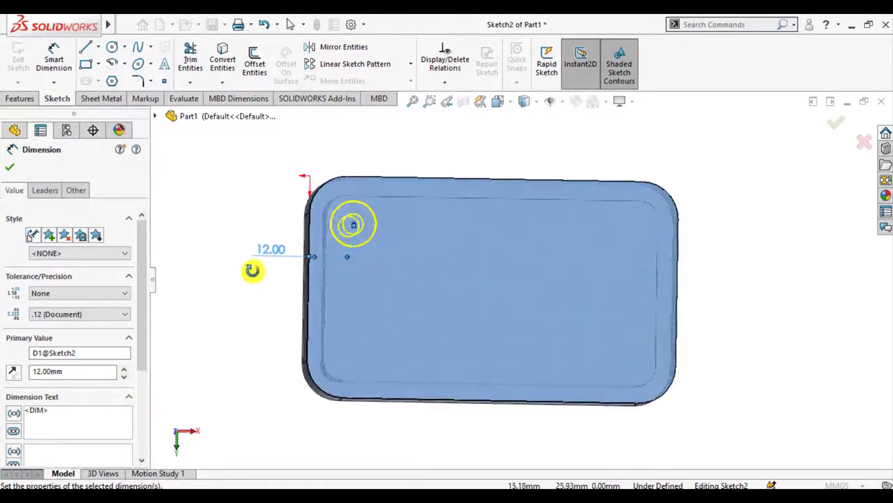
pyautogui.click(366, 180)
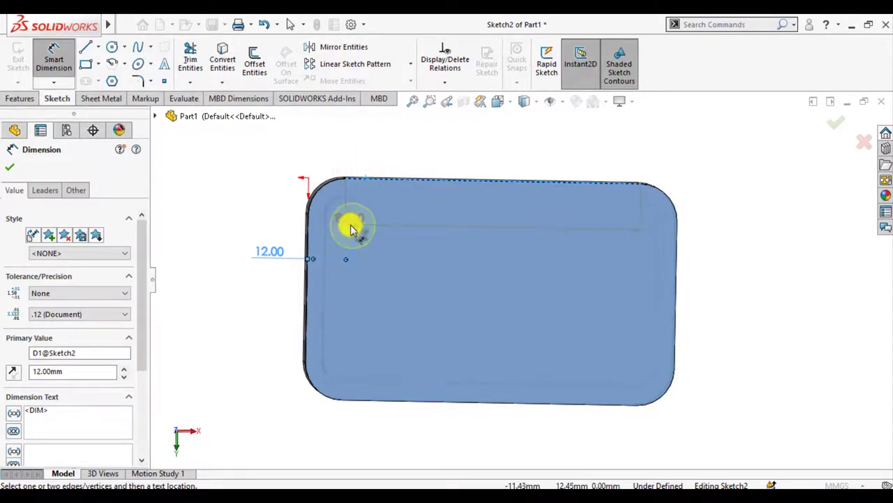
pyautogui.click(351, 225)
pyautogui.click(241, 207)
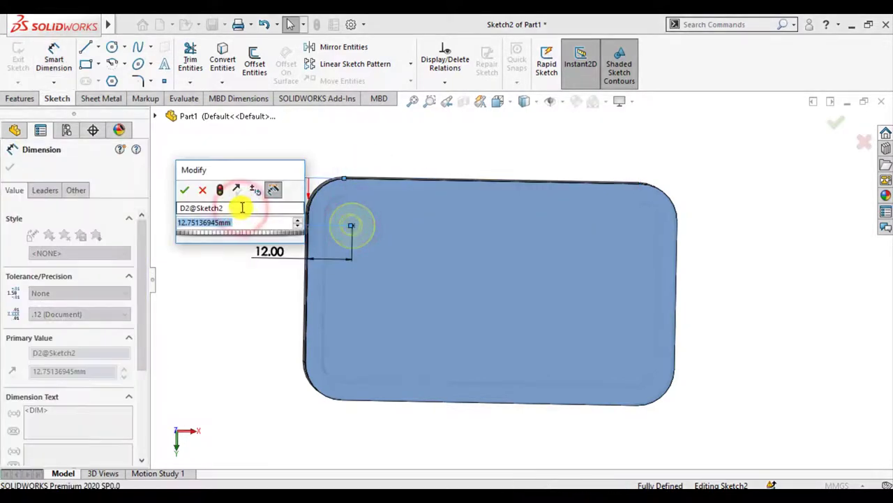
pyautogui.write('12.5')
pyautogui.press('Return')
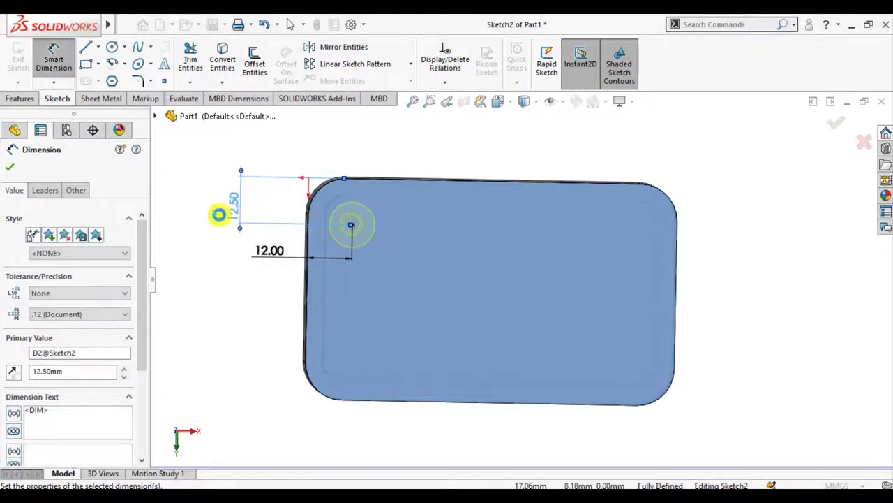
pyautogui.click(14, 170)
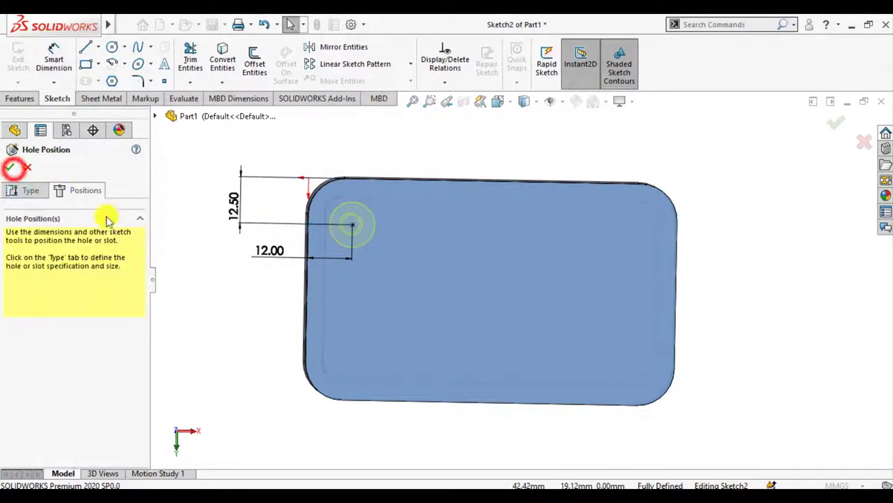
pyautogui.click(271, 252)
pyautogui.write('12.5')
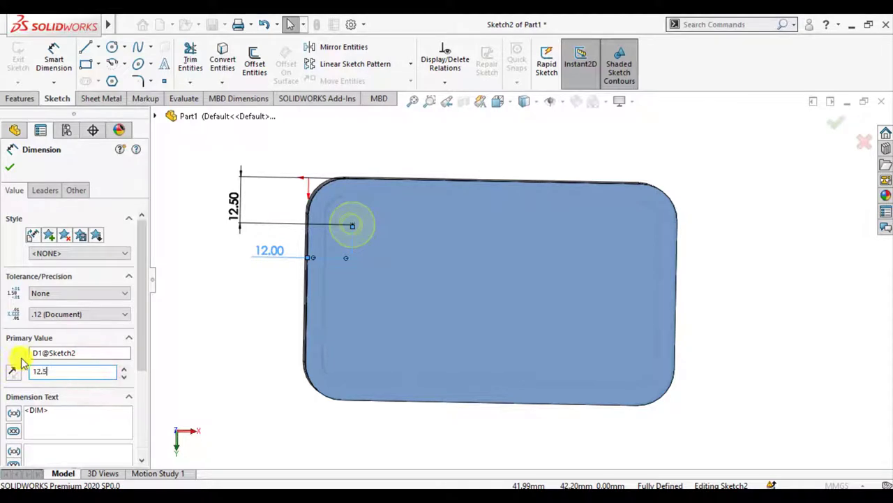
pyautogui.press('Return')
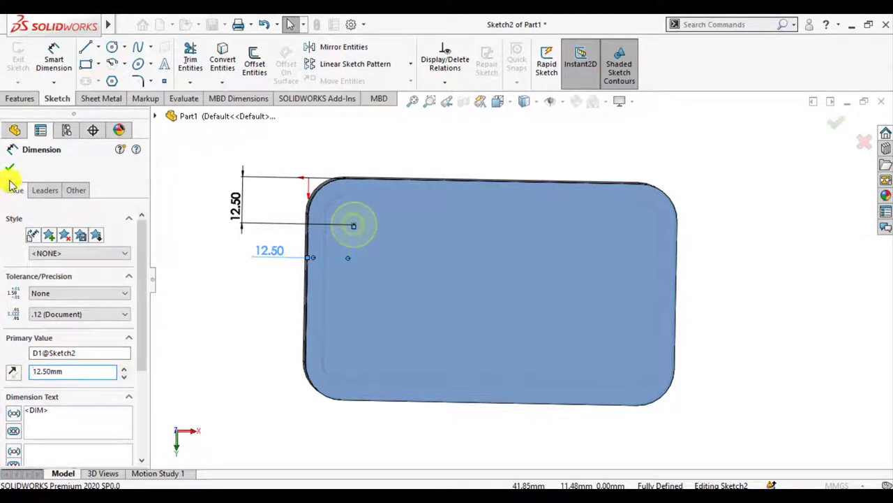
pyautogui.click(9, 169)
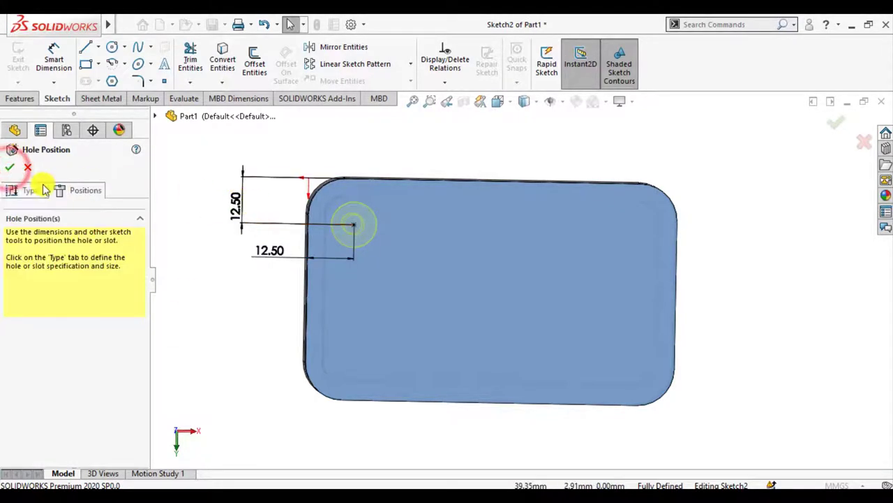
pyautogui.click(11, 167)
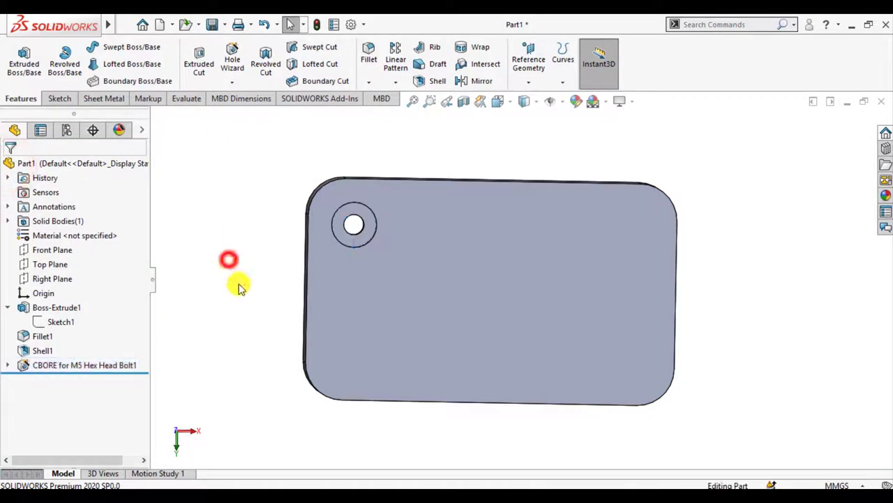
# - Start mirroring the counterbore hole, then cancel the unfinished mirror
pyautogui.moveTo(230, 259)
pyautogui.mouseDown(button='middle')
pyautogui.moveTo(261, 238)
pyautogui.moveTo(279, 259)
pyautogui.moveTo(231, 280)
pyautogui.moveTo(219, 314)
pyautogui.moveTo(242, 331)
pyautogui.mouseUp(button='middle')
pyautogui.click(89, 365)
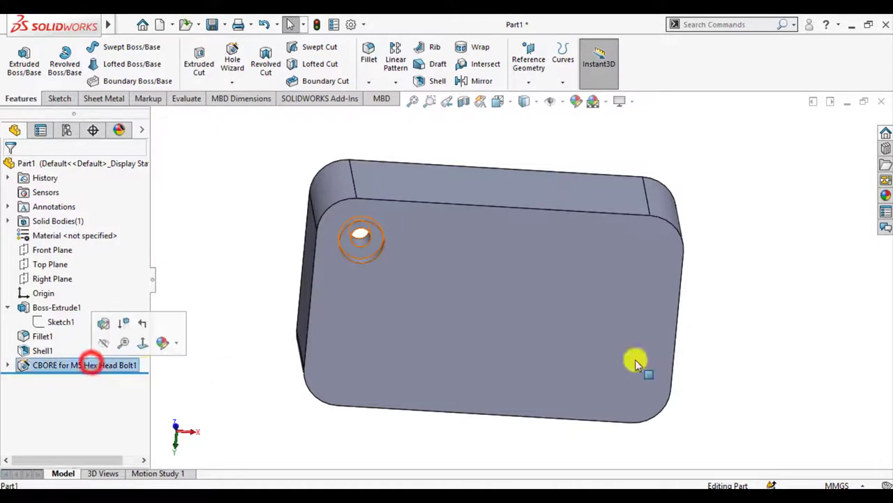
pyautogui.click(478, 81)
pyautogui.click(155, 116)
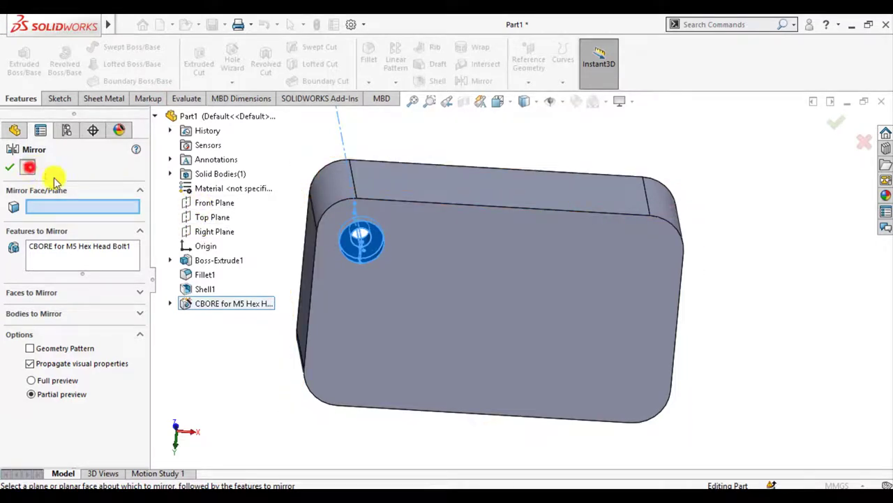
pyautogui.click(29, 167)
pyautogui.moveTo(227, 272); pyautogui.dragTo(260, 318, button='middle')
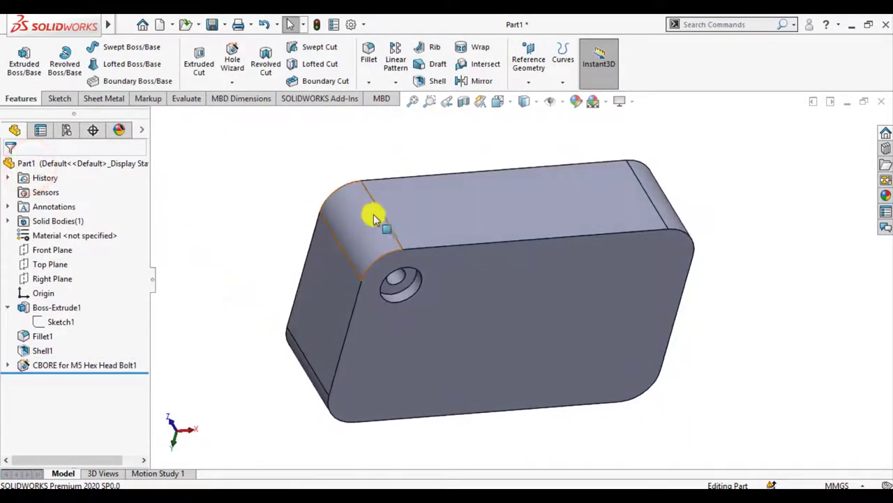
# - Create Plane1 offset 50 mm inward from the box's end face
pyautogui.click(528, 61)
pyautogui.click(523, 100)
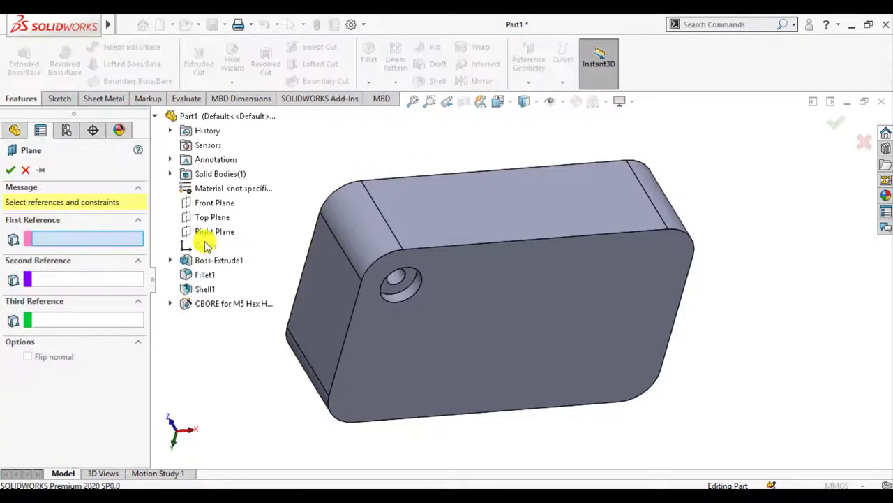
pyautogui.click(320, 331)
pyautogui.write('50')
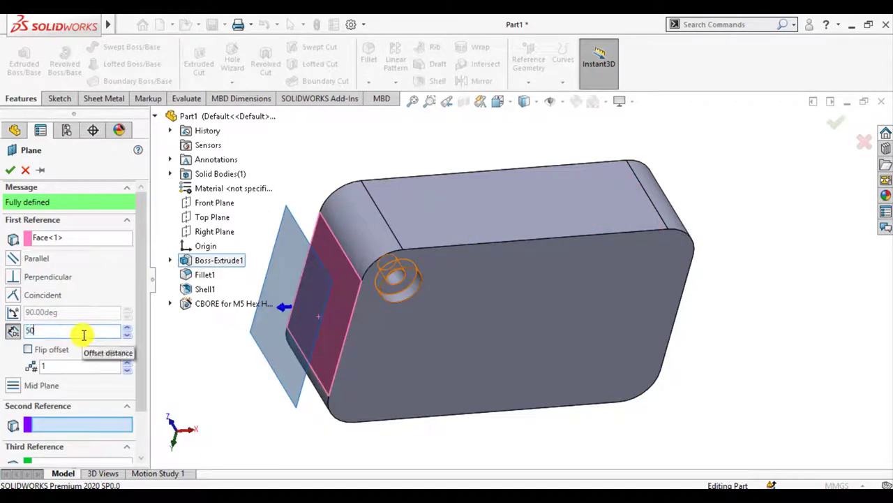
pyautogui.press('Return')
pyautogui.click(29, 351)
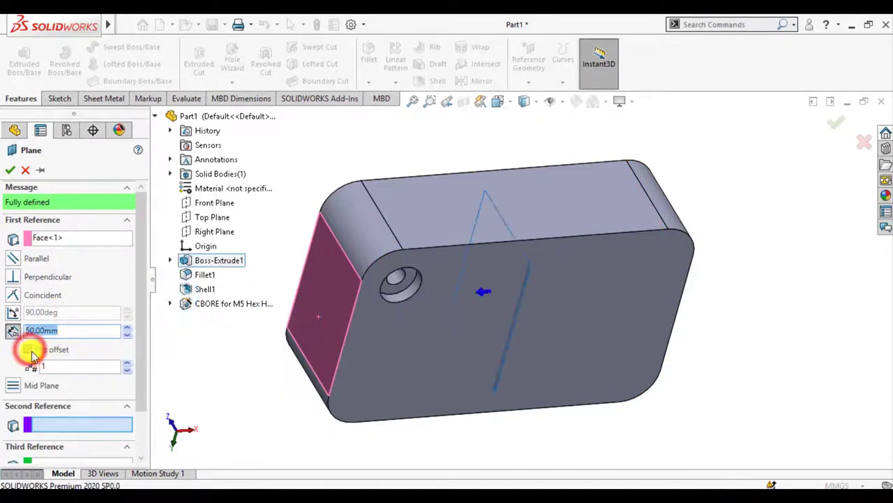
pyautogui.click(8, 170)
pyautogui.click(242, 218)
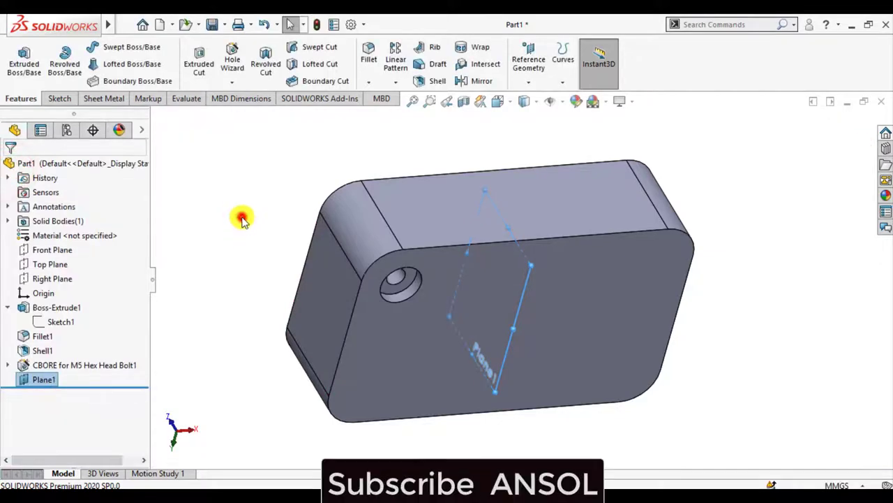
# - Create Plane2 offset 30 mm inward from the box's top face
pyautogui.click(413, 216)
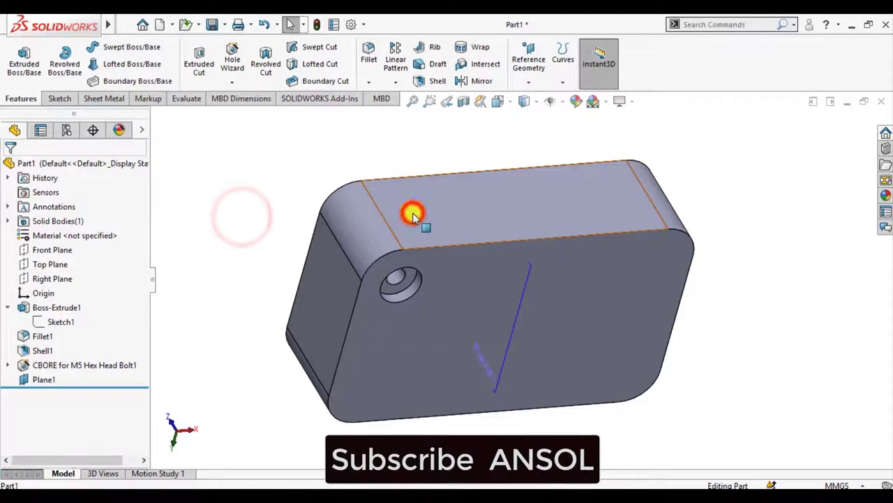
pyautogui.click(528, 98)
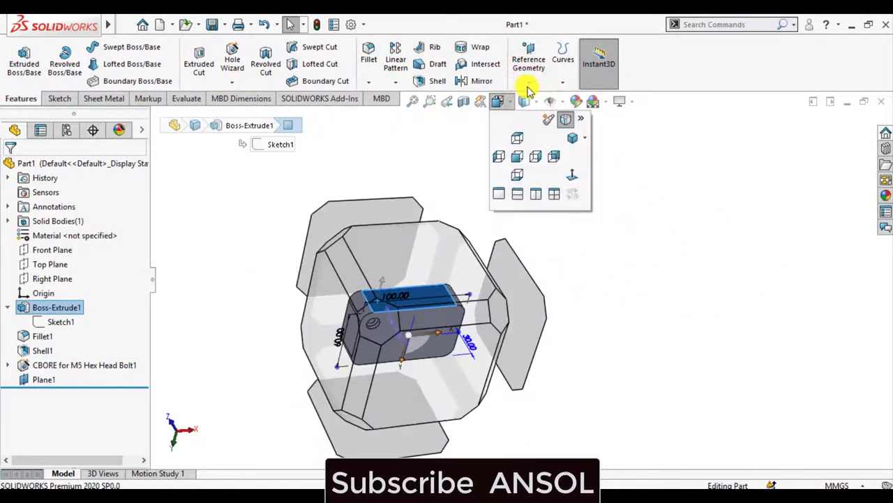
pyautogui.click(525, 101)
pyautogui.click(529, 81)
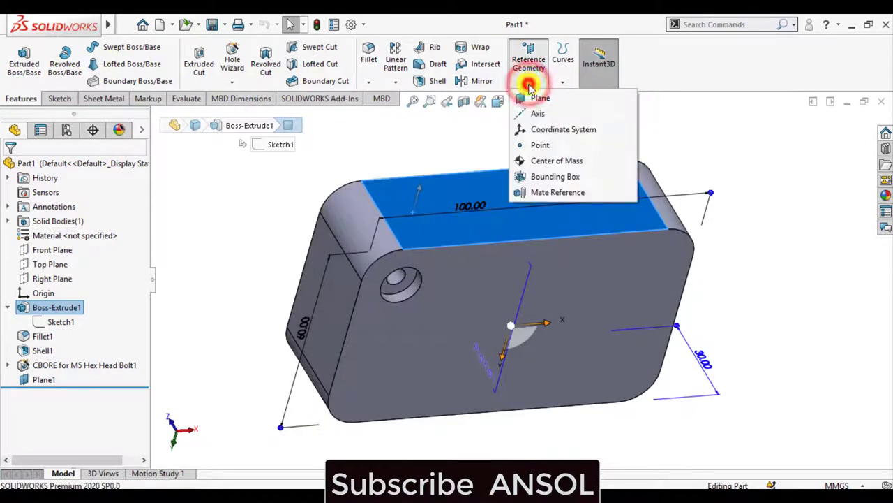
pyautogui.click(537, 98)
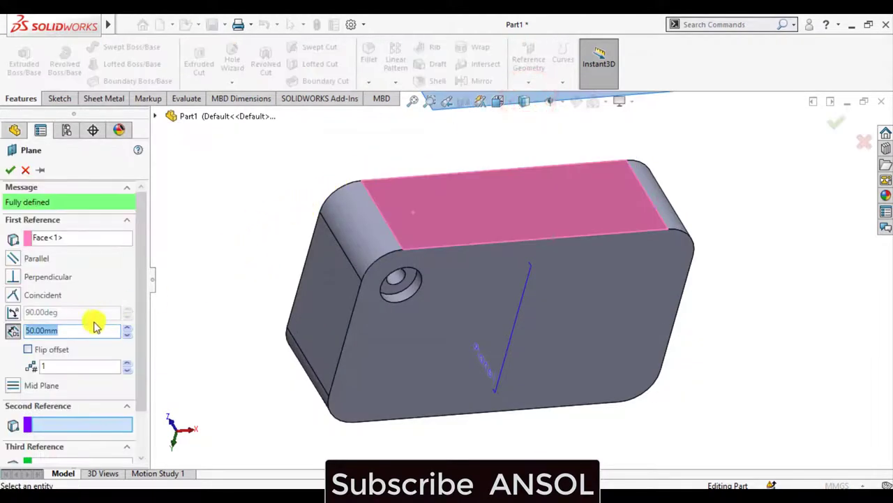
pyautogui.write('30')
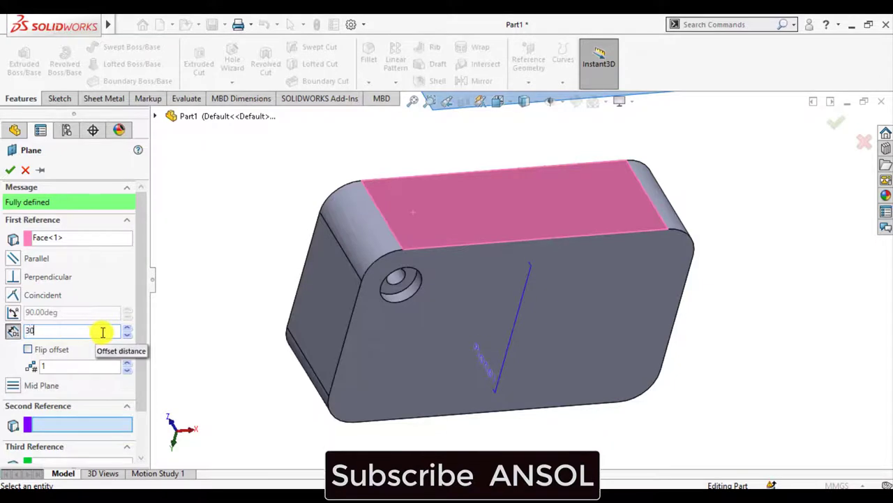
pyautogui.press('Return')
pyautogui.click(27, 350)
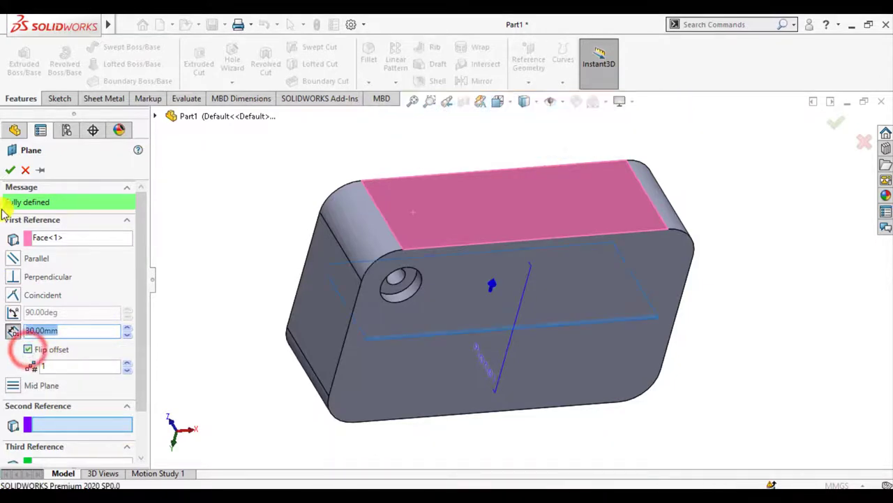
pyautogui.click(7, 171)
pyautogui.click(221, 184)
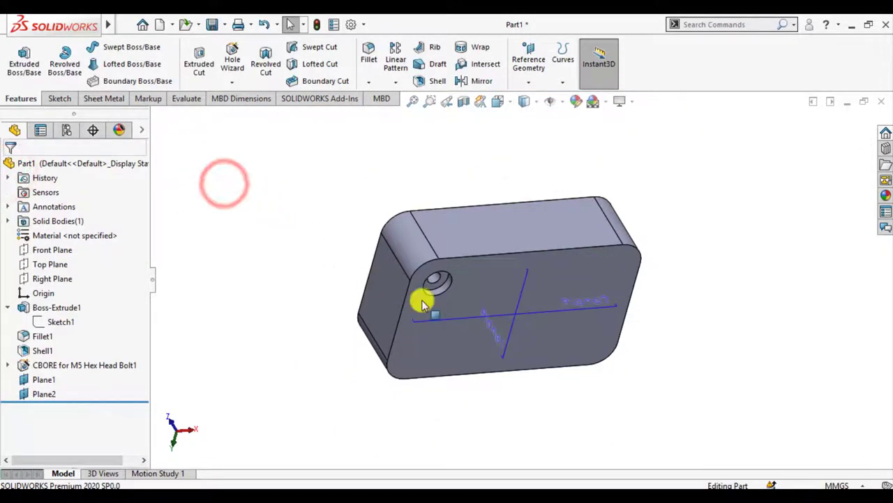
# - Mirror the counterbore hole across Plane1
pyautogui.scroll(-3, 453, 311)
pyautogui.click(70, 369)
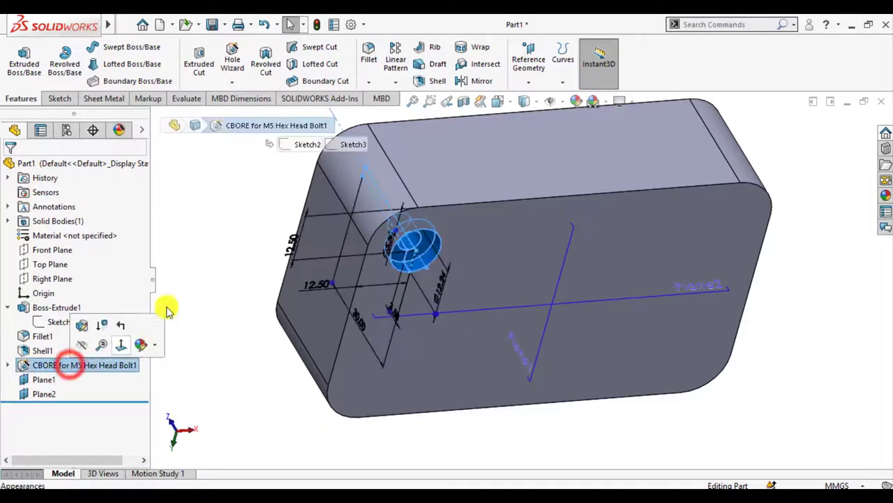
pyautogui.click(474, 83)
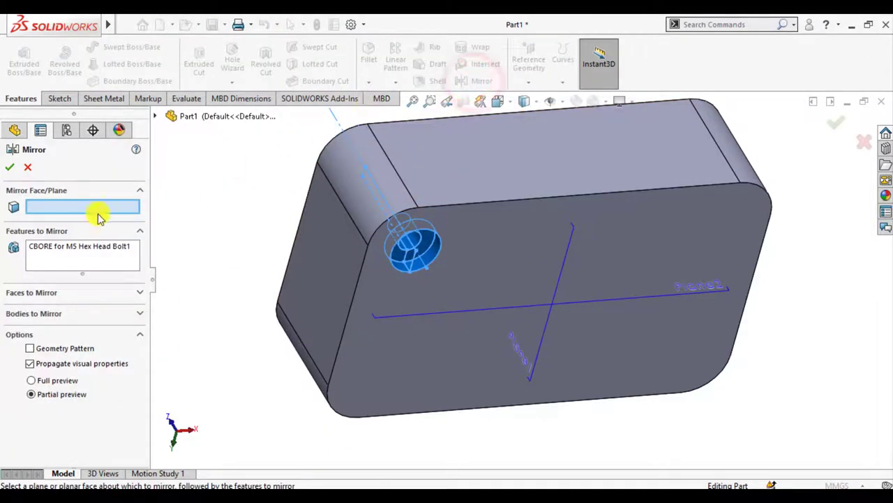
pyautogui.click(536, 351)
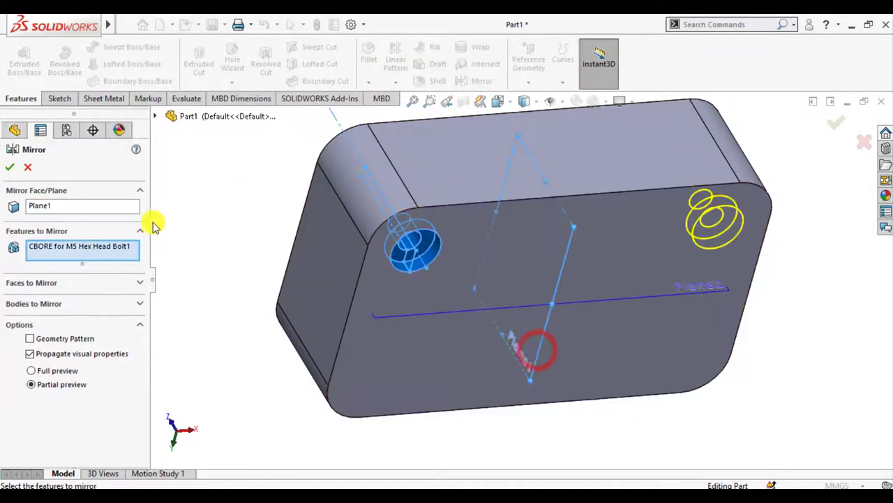
pyautogui.rightClick(242, 243)
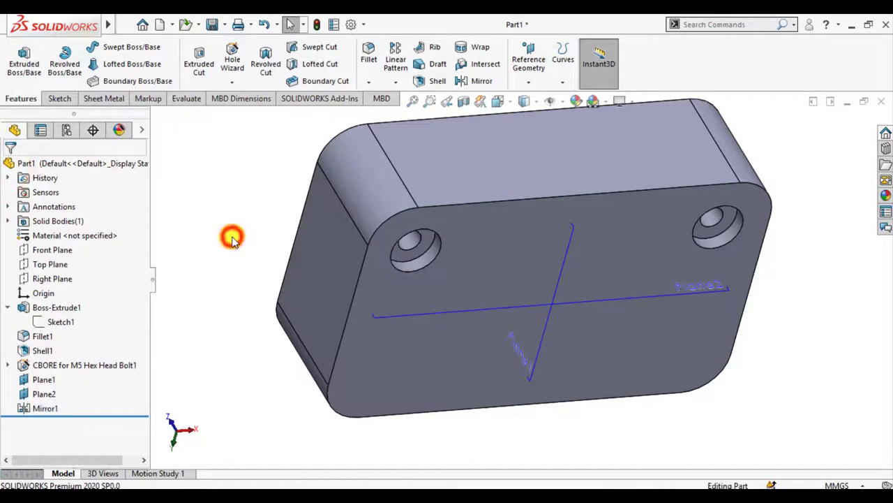
# - Mirror the counterbore and Mirror1 across Plane2, completing four holes
pyautogui.click(76, 366)
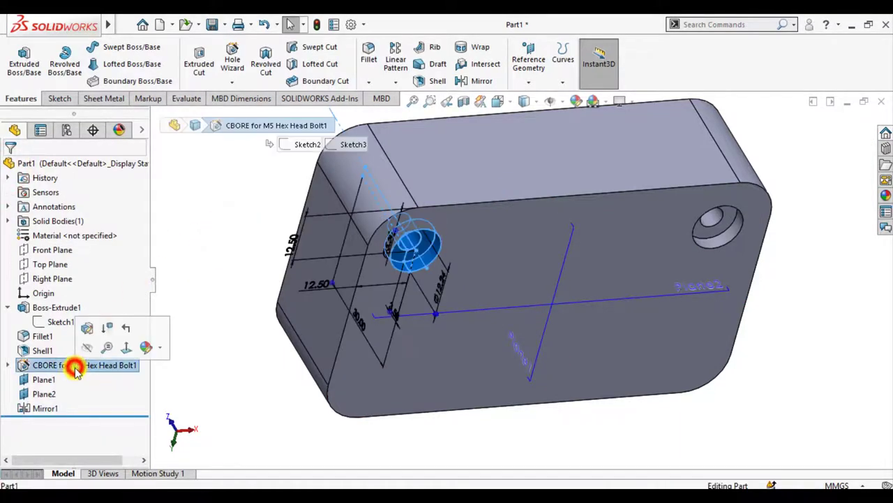
pyautogui.keyDown('ctrl'); pyautogui.click(45, 408); pyautogui.keyUp('ctrl')
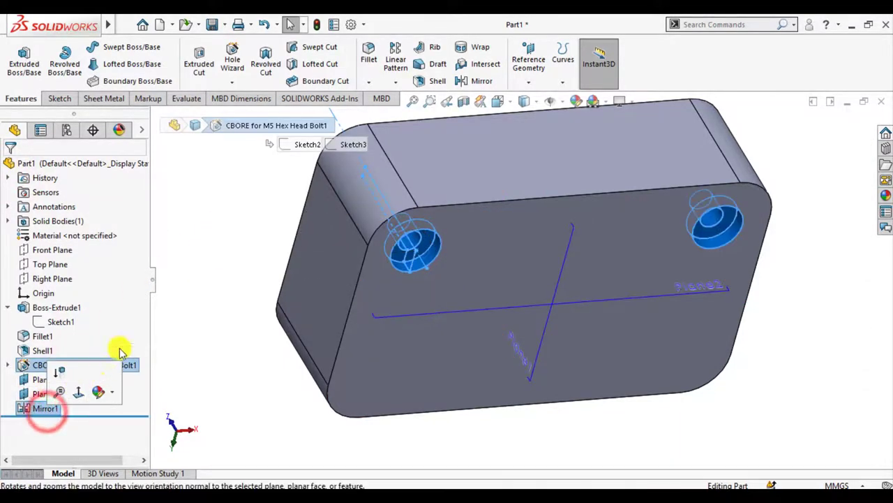
pyautogui.click(476, 81)
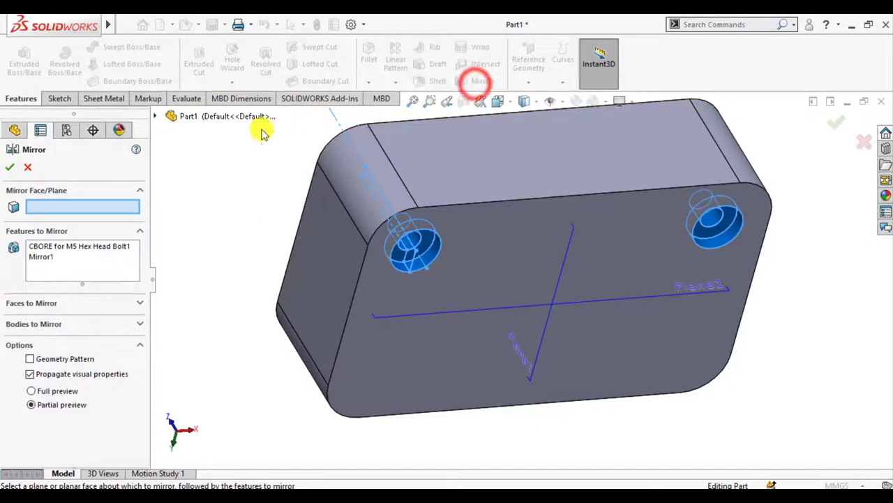
pyautogui.click(377, 315)
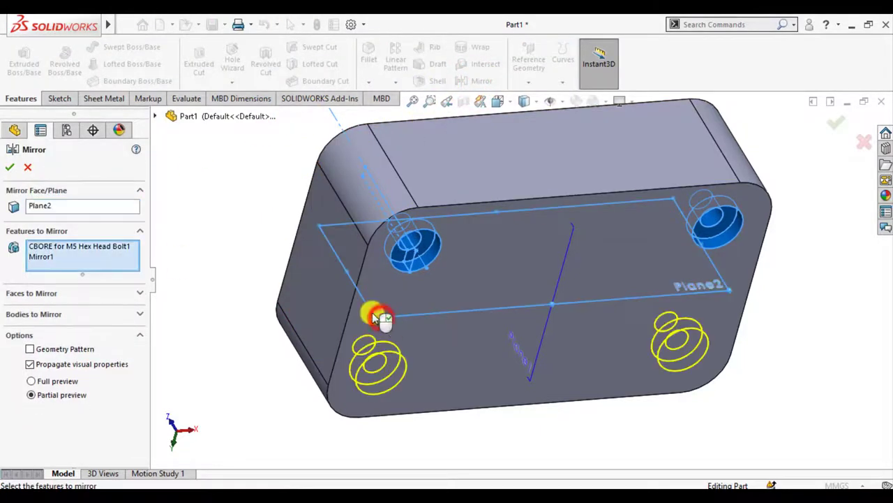
pyautogui.click(9, 169)
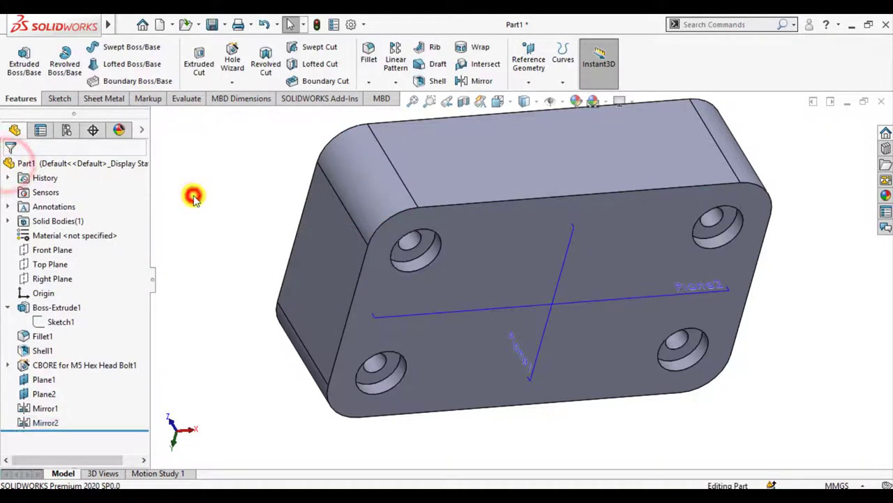
pyautogui.scroll(2, 189, 275)
pyautogui.scroll(-1, 598, 209)
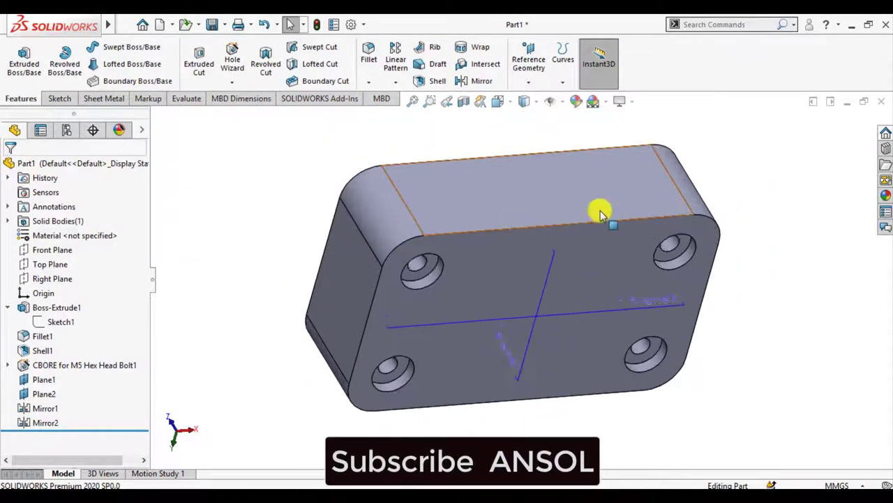
pyautogui.scroll(-1, 688, 186)
pyautogui.scroll(1, 627, 355)
pyautogui.scroll(-1, 534, 309)
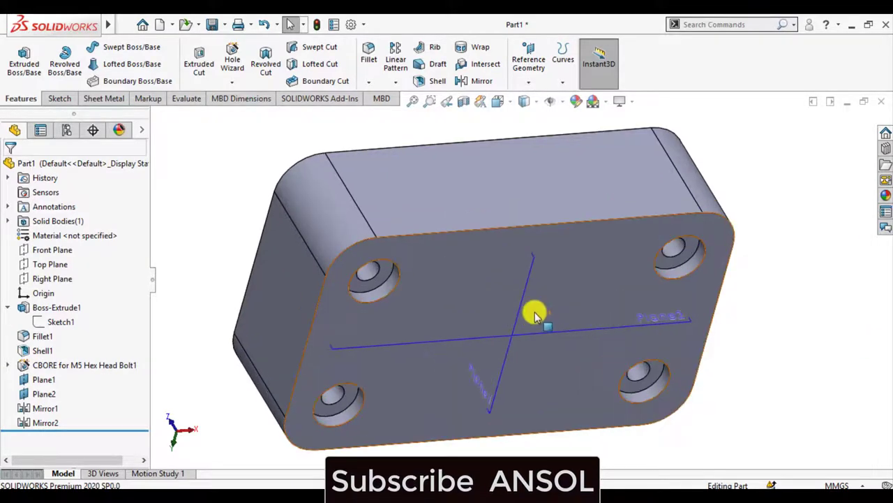
pyautogui.scroll(-1, 535, 309)
pyautogui.scroll(1, 545, 319)
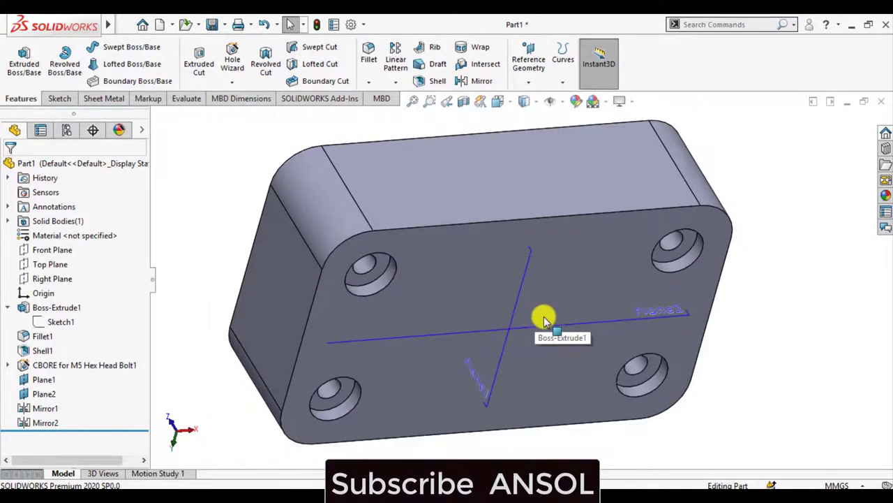
pyautogui.click(39, 422)
pyautogui.click(123, 270)
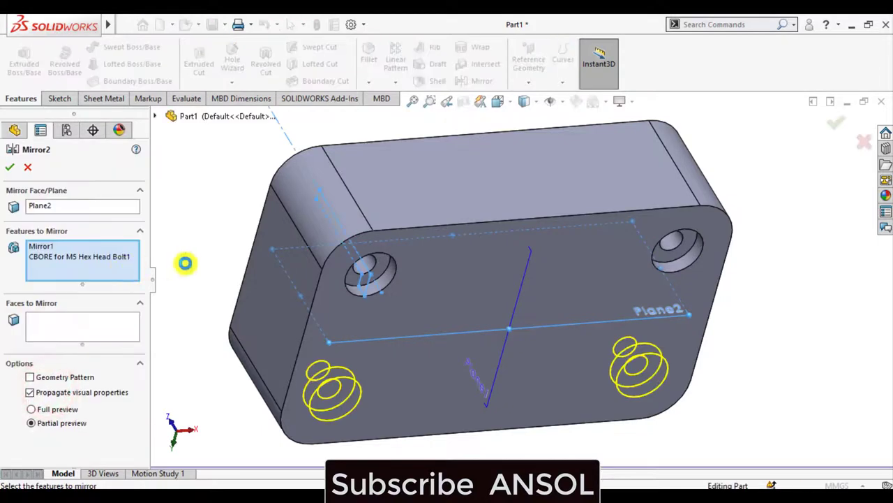